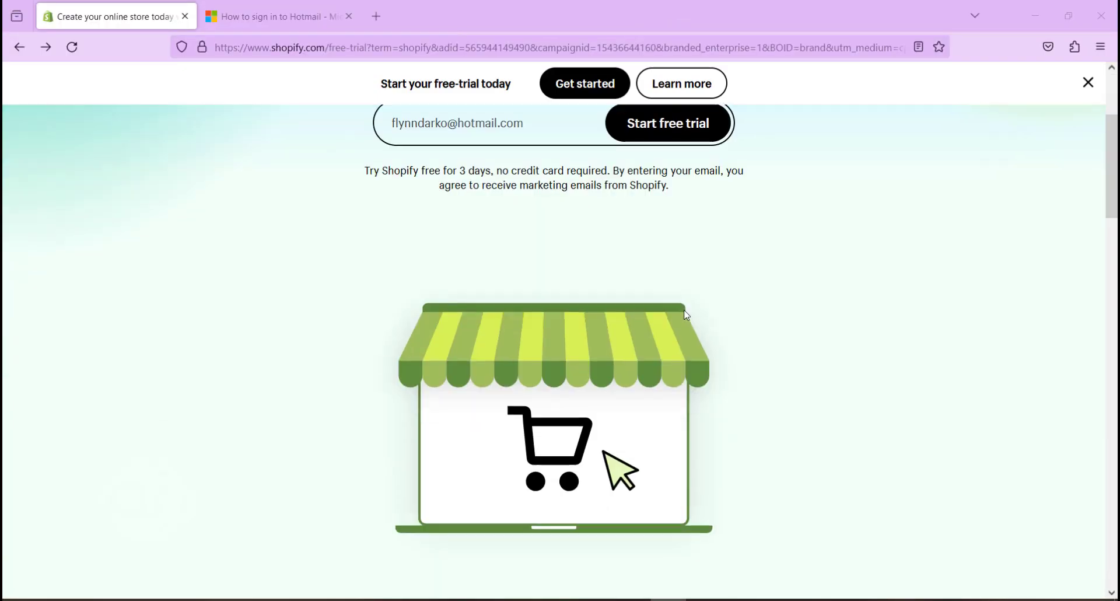
Start the free trial and indicate the business is just starting.
scroll(683, 303, up, 3)
click(683, 291)
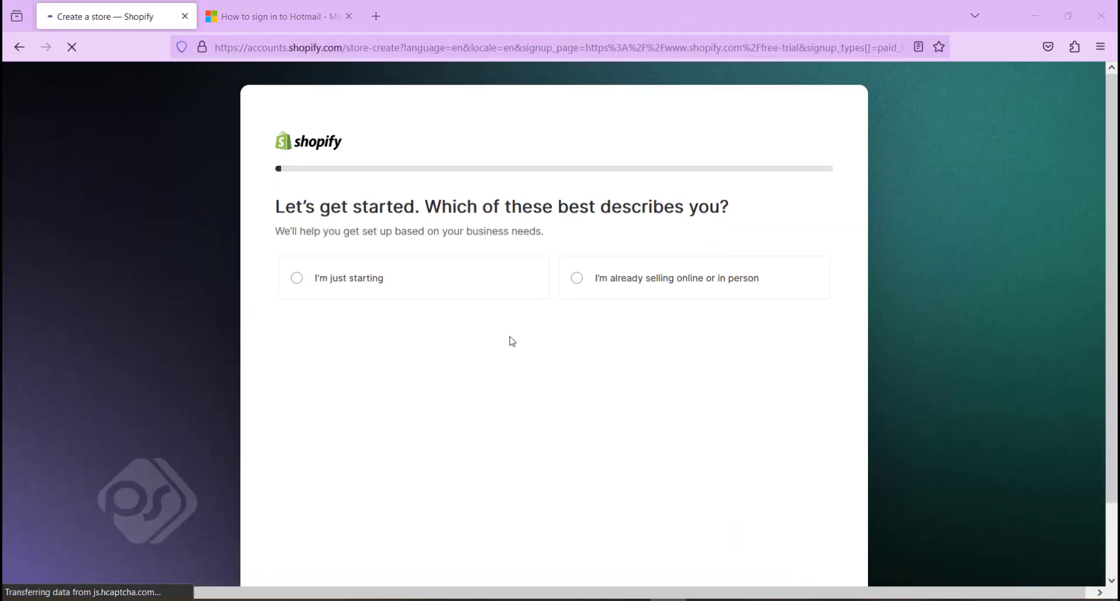
click(422, 291)
Choose selling through an online store, an existing website or blog, and social media.
scroll(555, 383, down, 2)
click(812, 528)
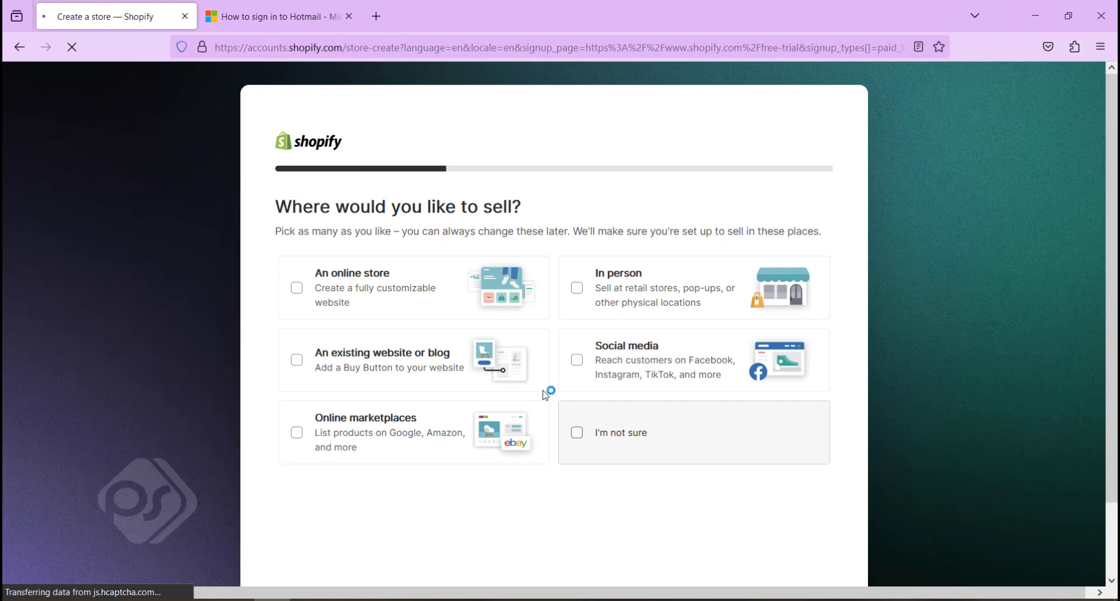
click(400, 300)
click(403, 362)
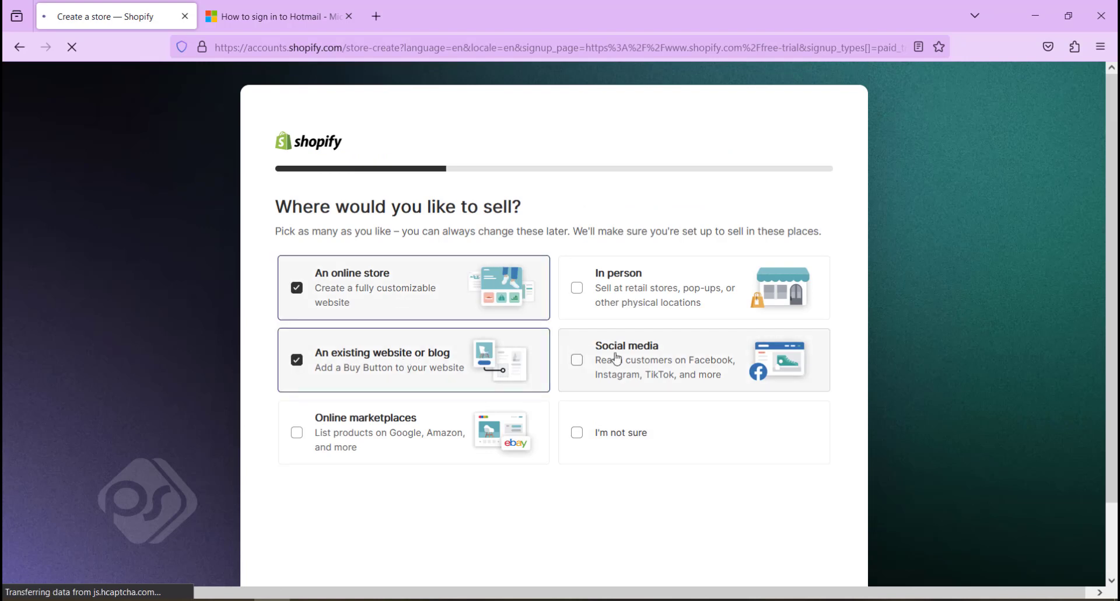
click(663, 366)
scroll(663, 366, down, 2)
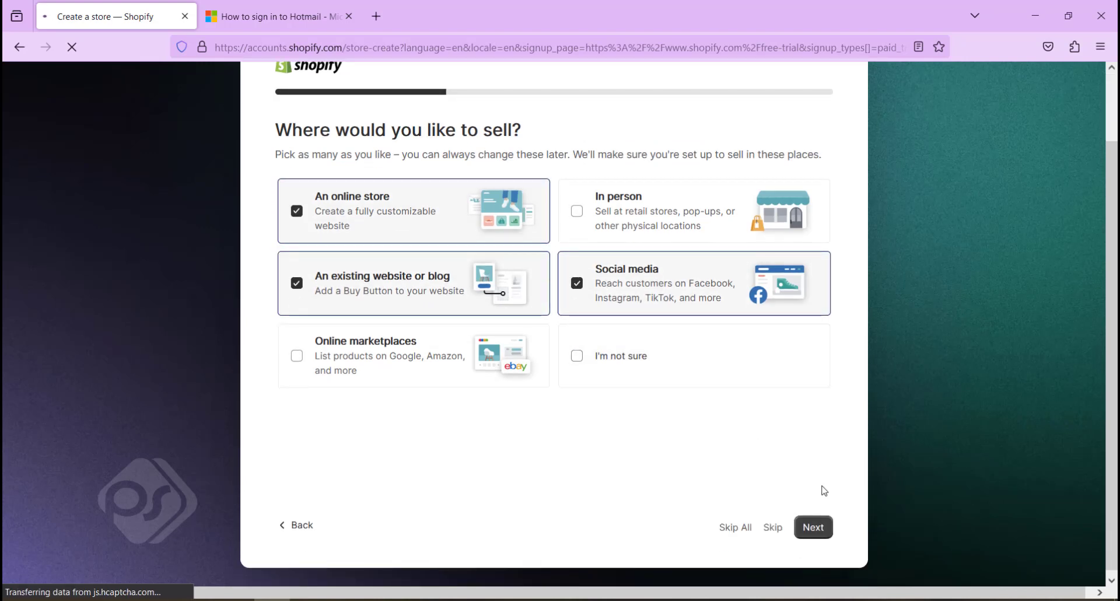
click(814, 530)
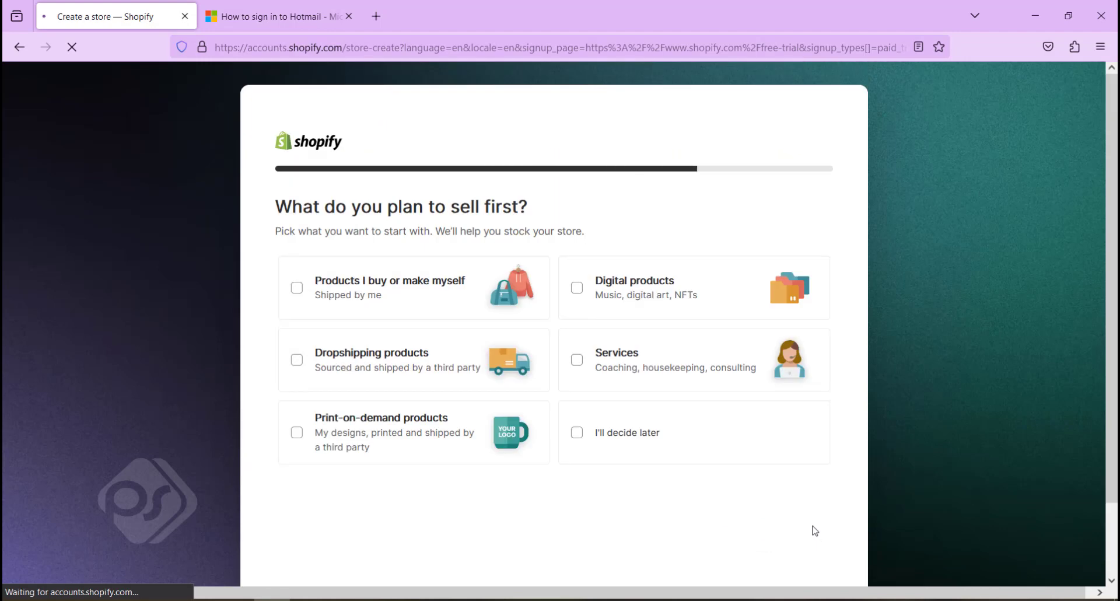
Select own, dropshipped and digital products as what the store will sell.
click(387, 291)
click(400, 364)
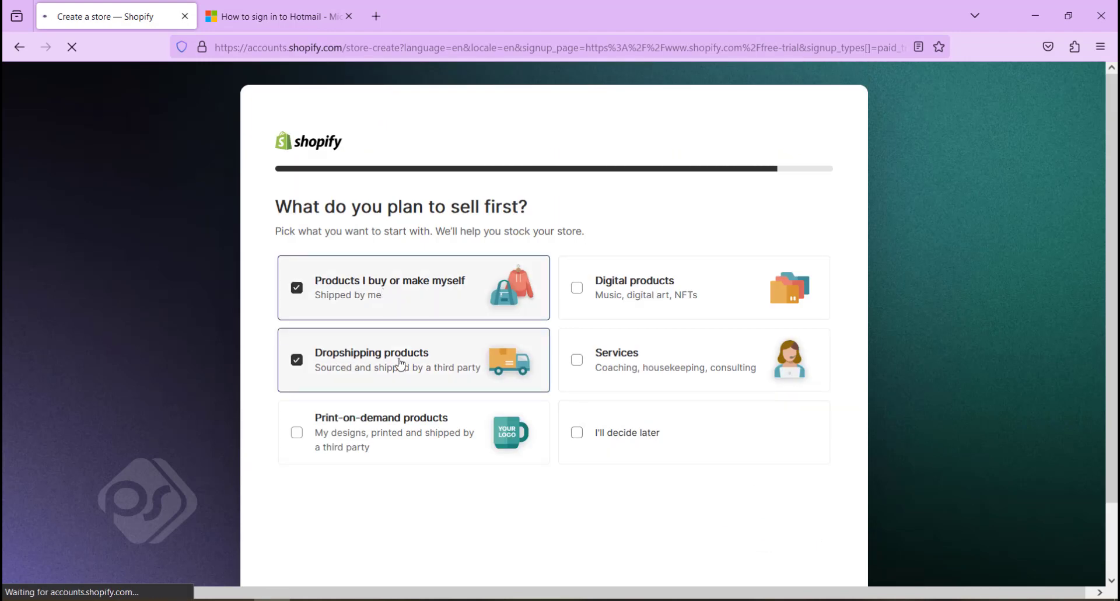
click(603, 315)
scroll(753, 437, down, 2)
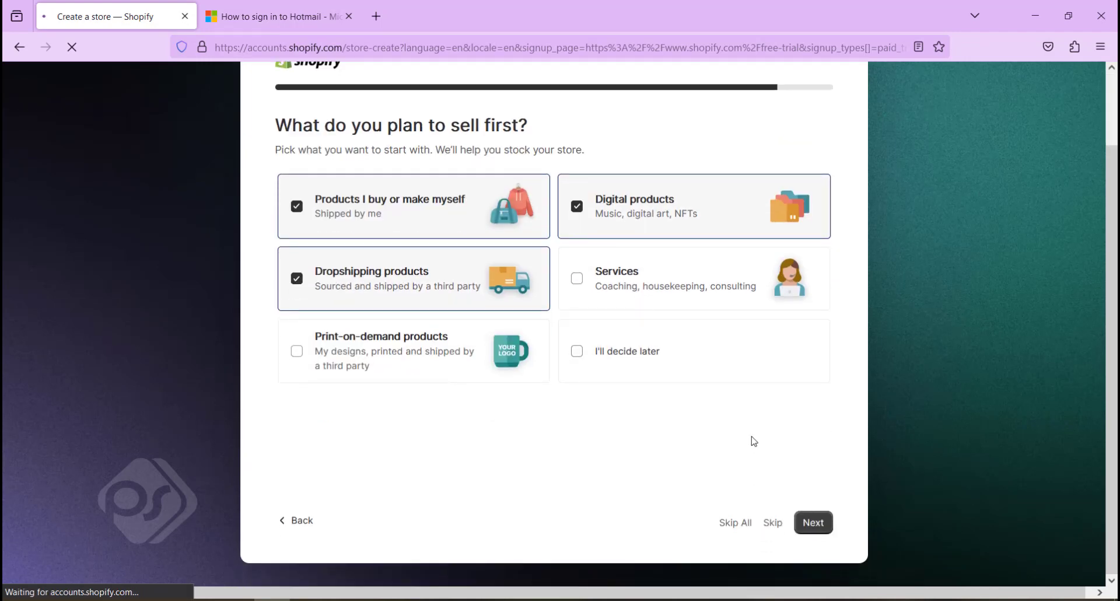
click(815, 525)
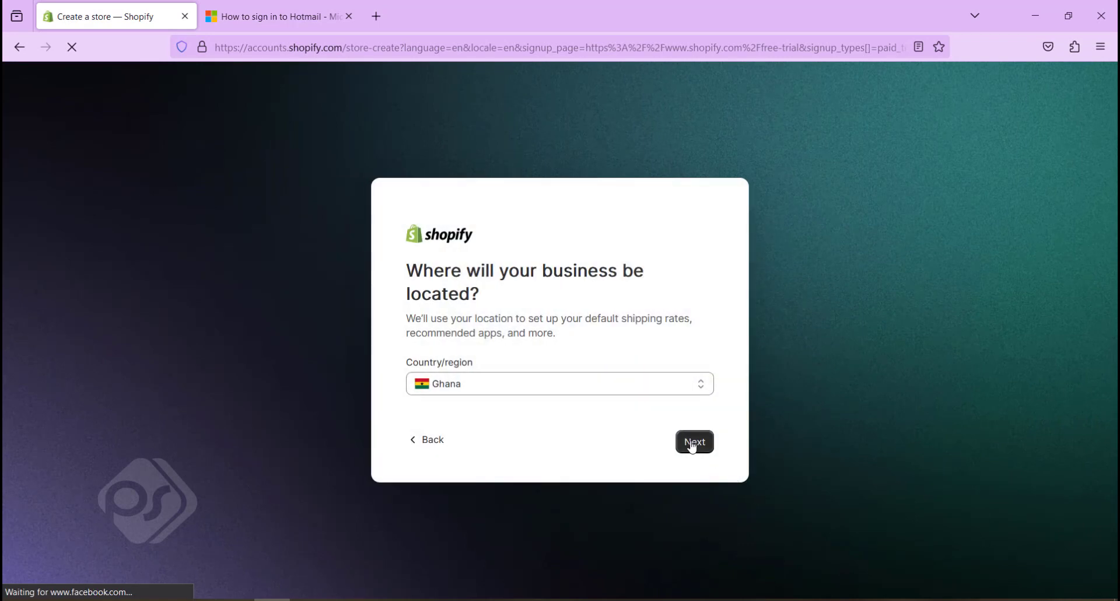
Confirm Ghana as the location and create the account with an e-mail and password.
click(692, 446)
click(576, 258)
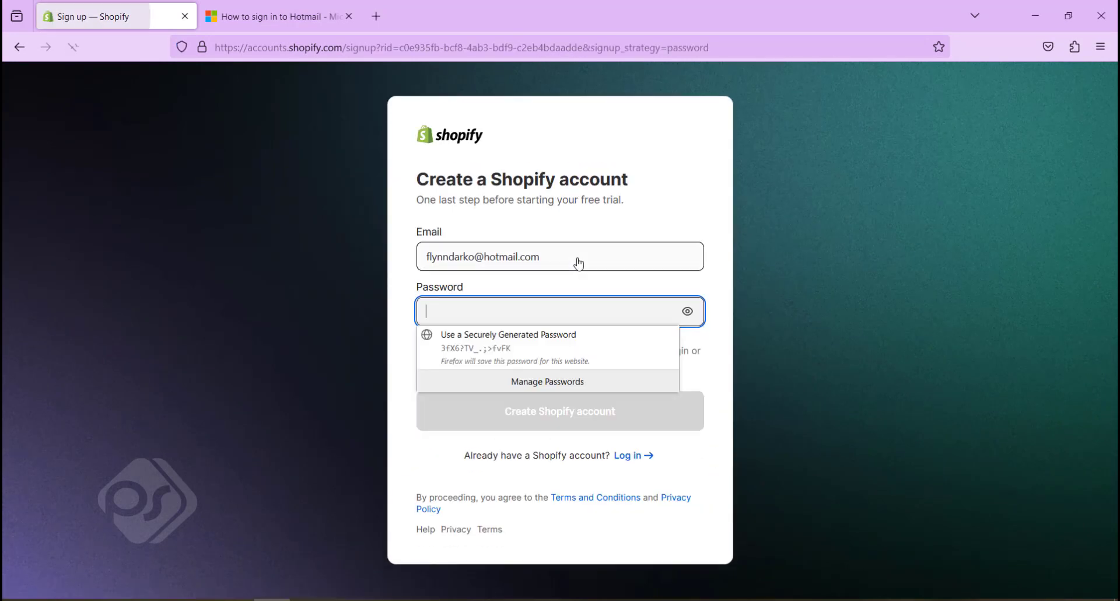
text(•••••••••••••)
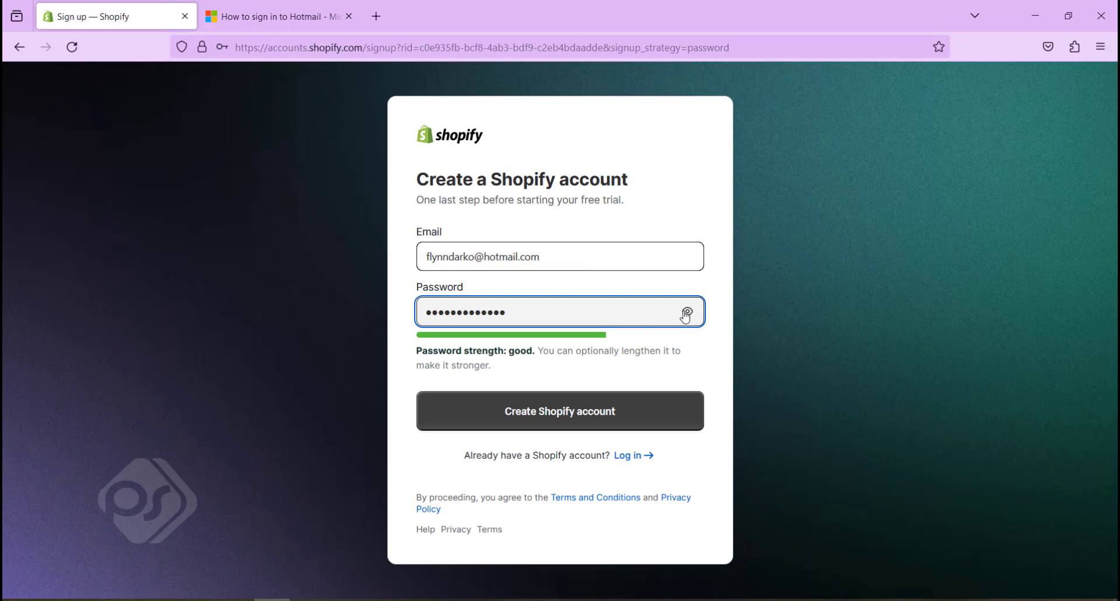
click(589, 410)
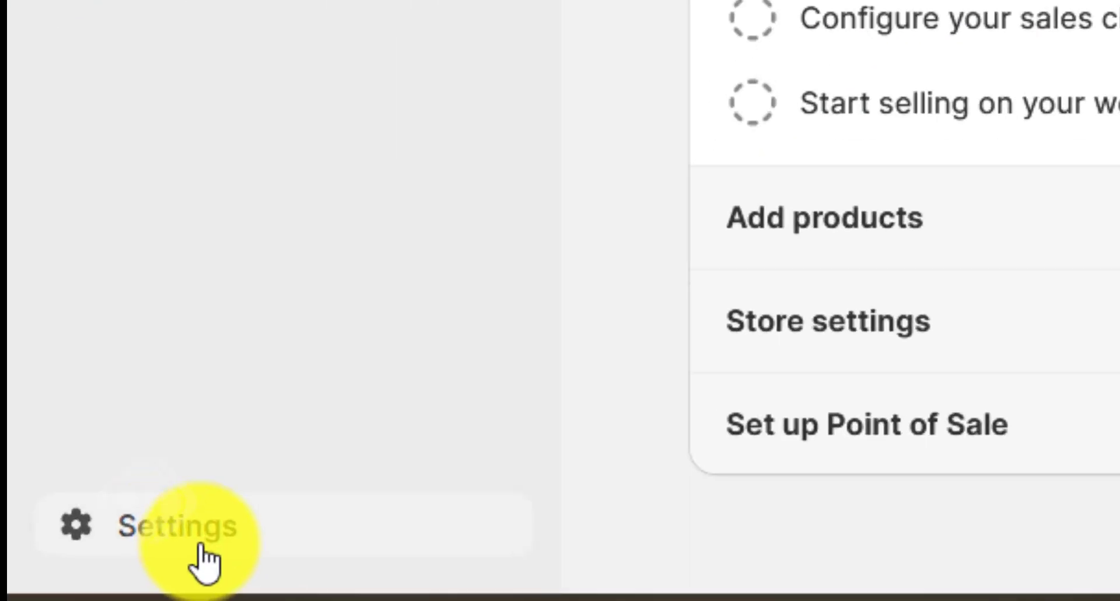
Go to Settings > Payments and look over the providers and payment methods listed.
click(59, 578)
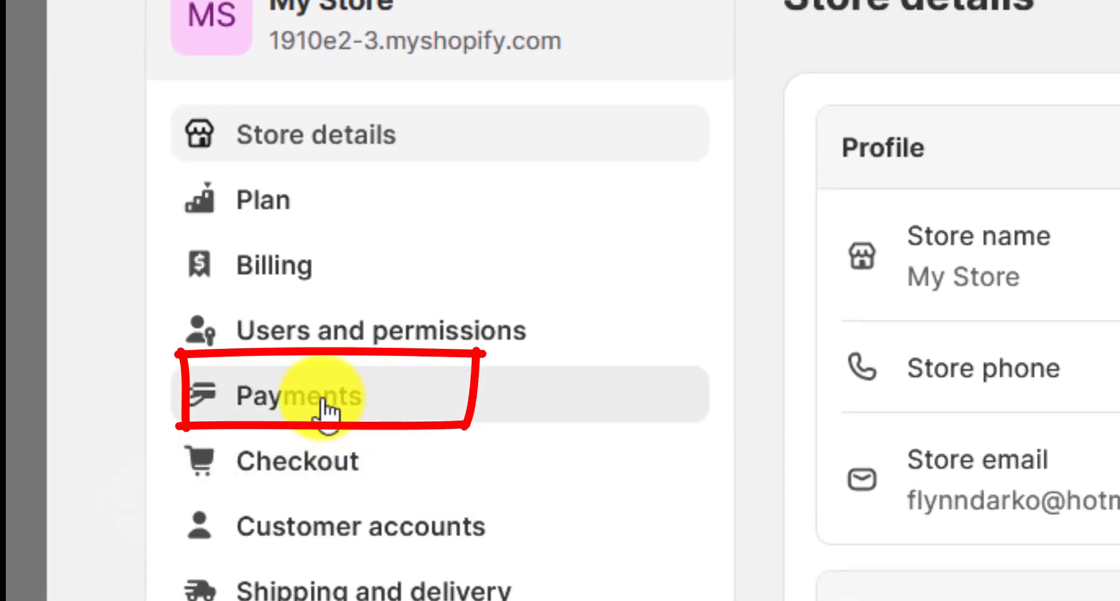
click(322, 408)
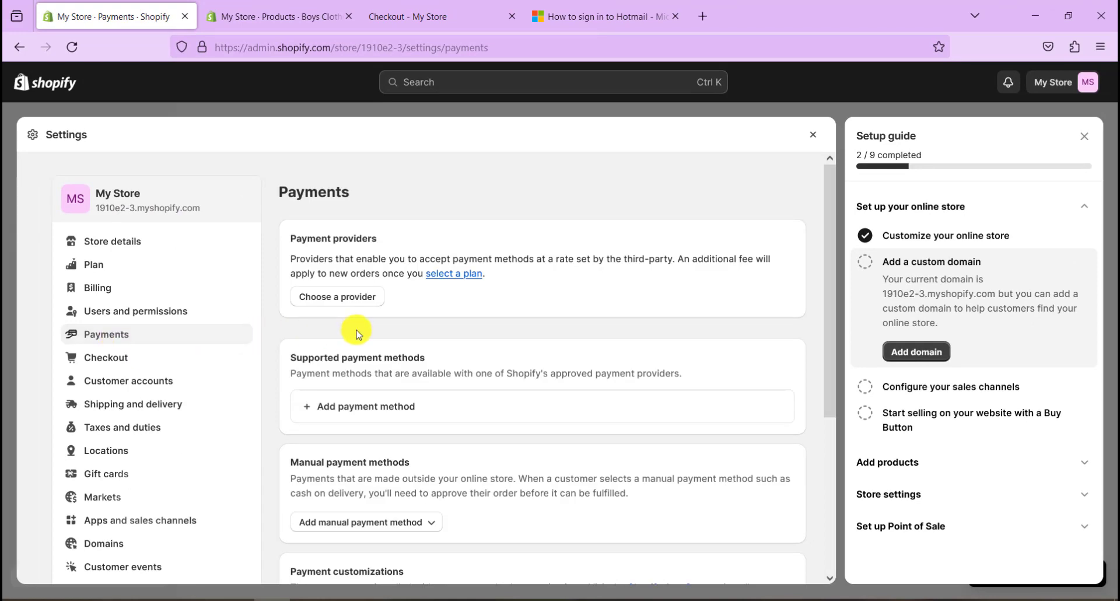
scroll(357, 329, down, 3)
scroll(357, 329, up, 3)
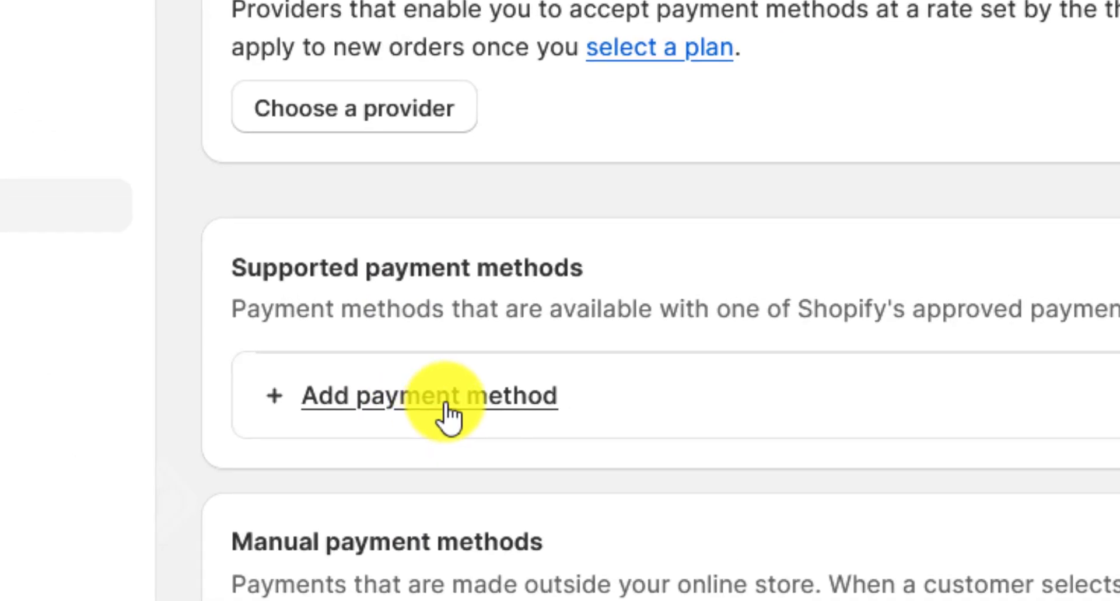
Search payment providers for 'paystack' and pick Paystack from the results.
click(449, 415)
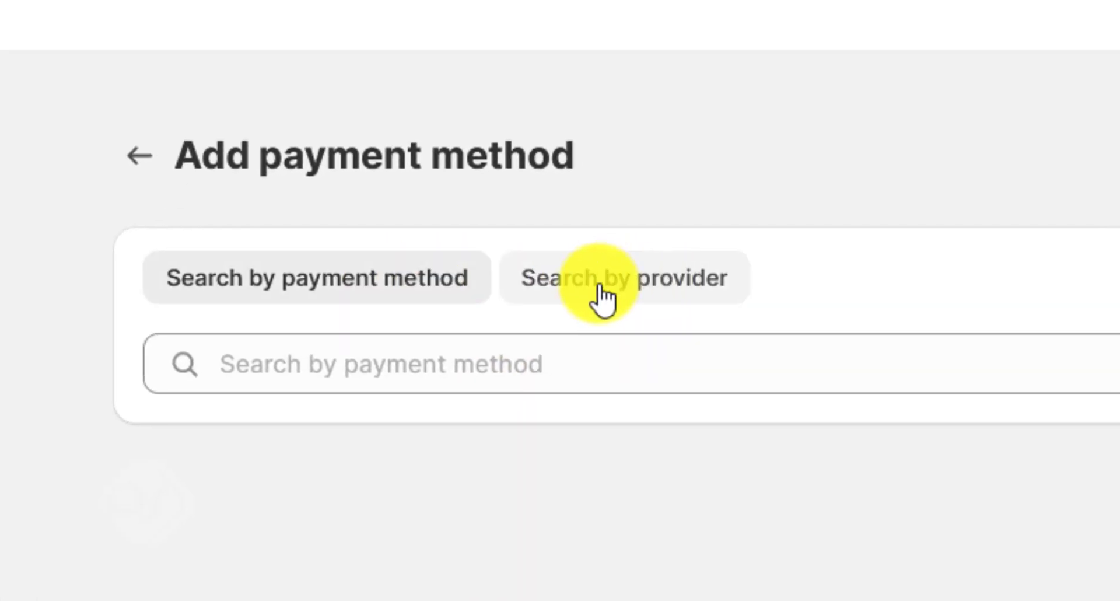
click(640, 302)
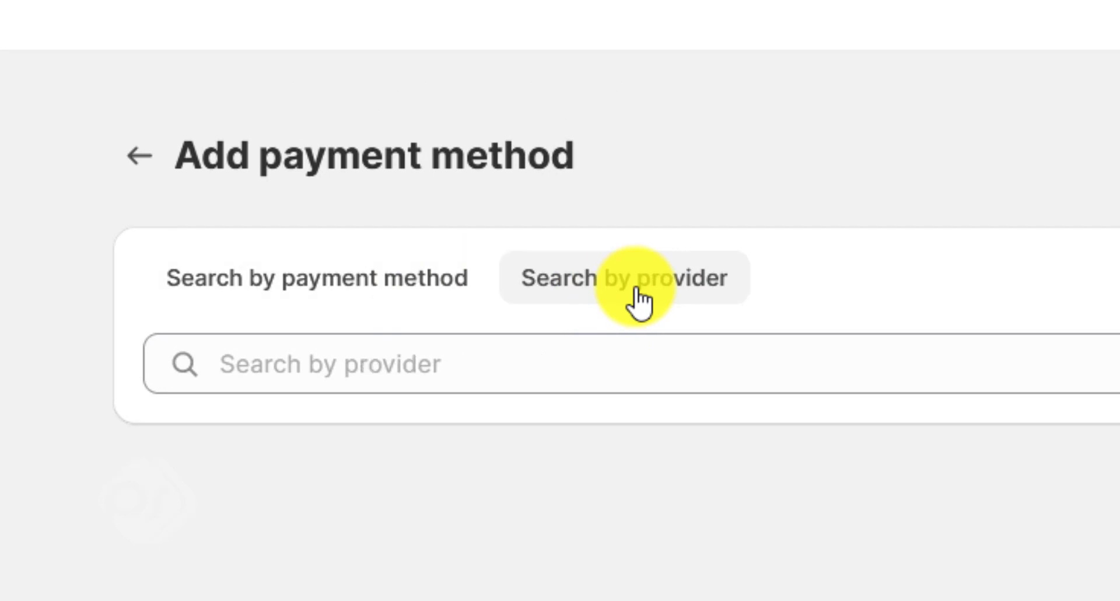
click(464, 361)
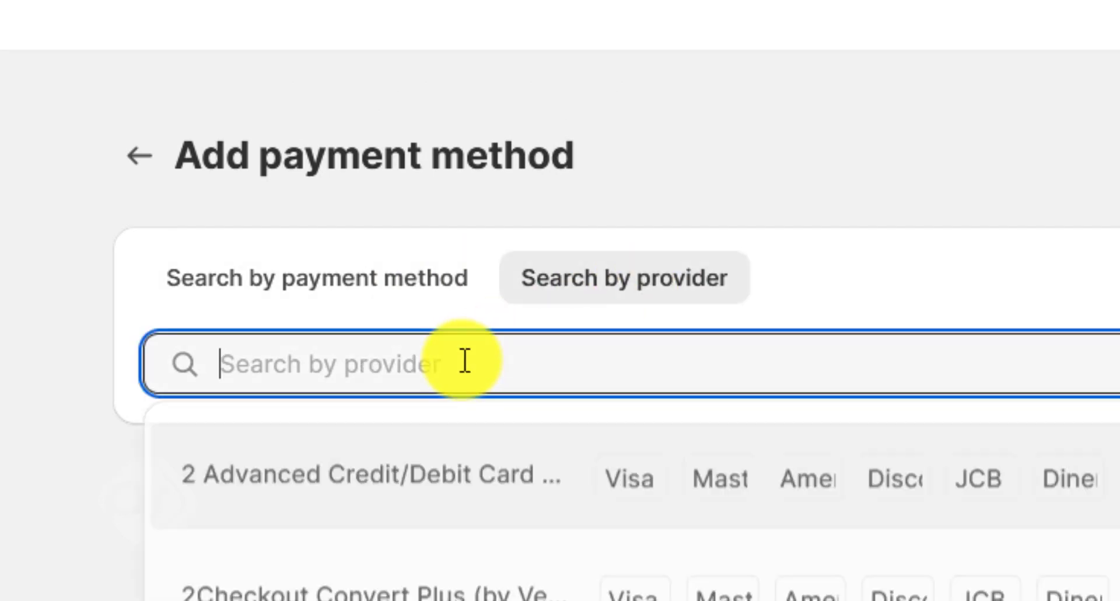
text(paystack)
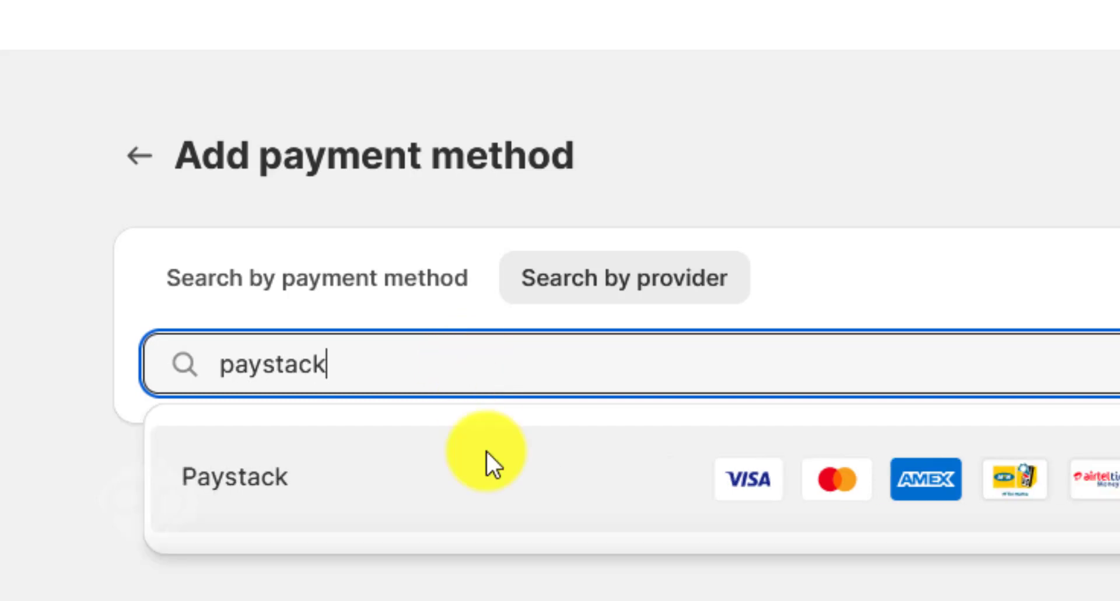
click(479, 499)
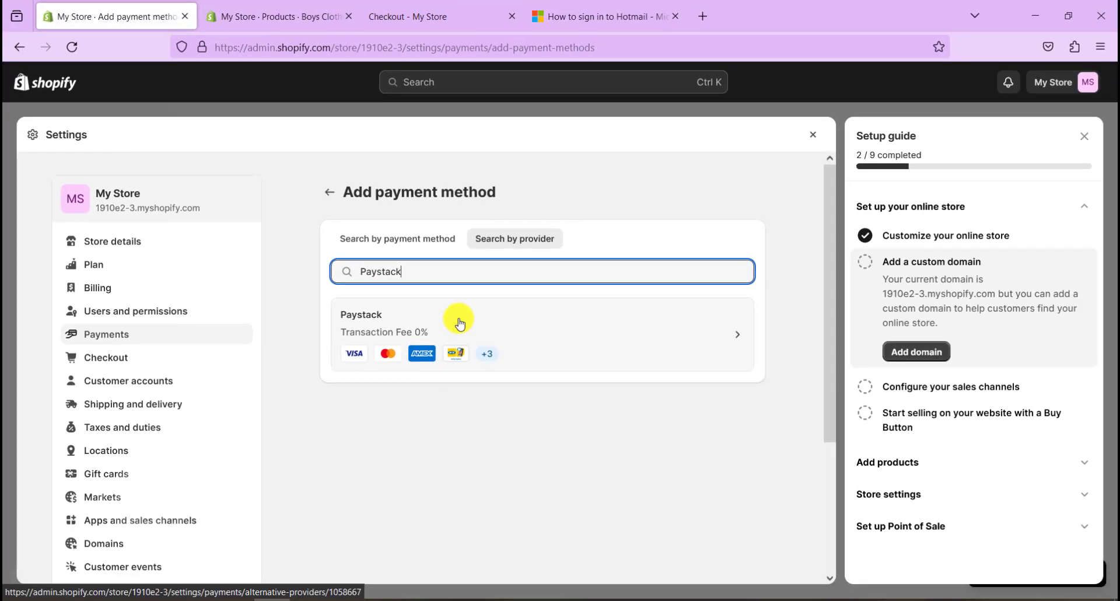
Open the Paystack provider card and review its details.
click(722, 345)
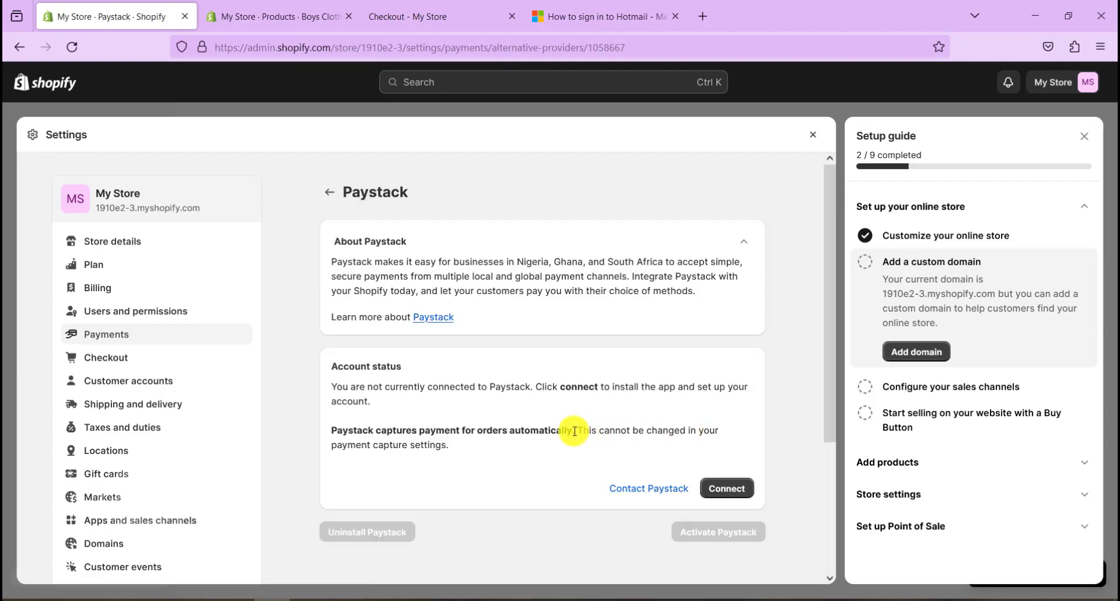
scroll(568, 427, down, 2)
scroll(557, 421, up, 2)
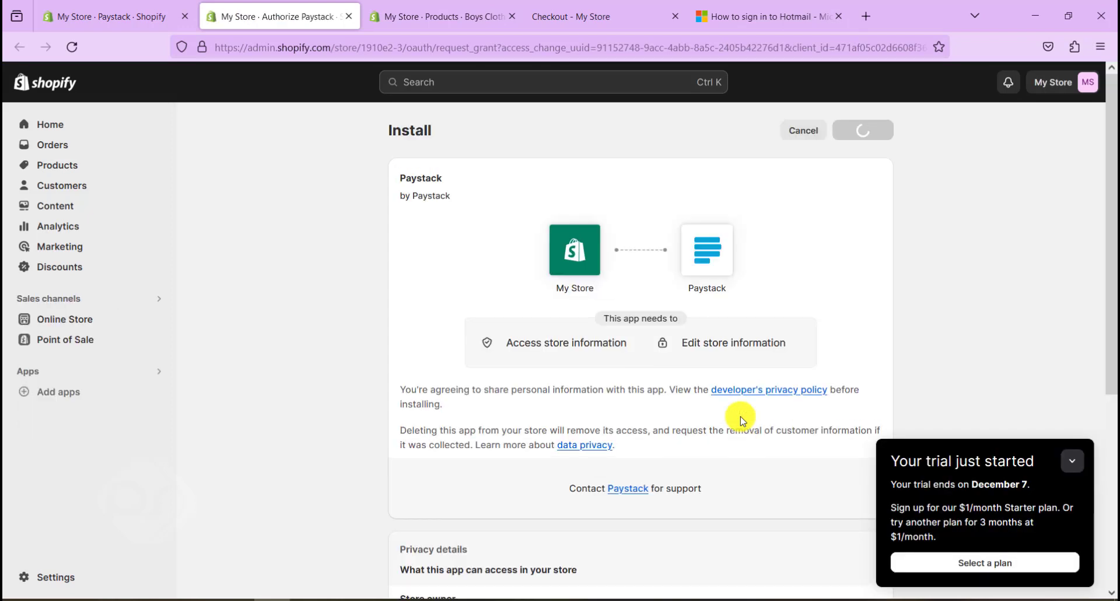
Dismiss the trial notice and install the Paystack app from the Install page.
click(1069, 462)
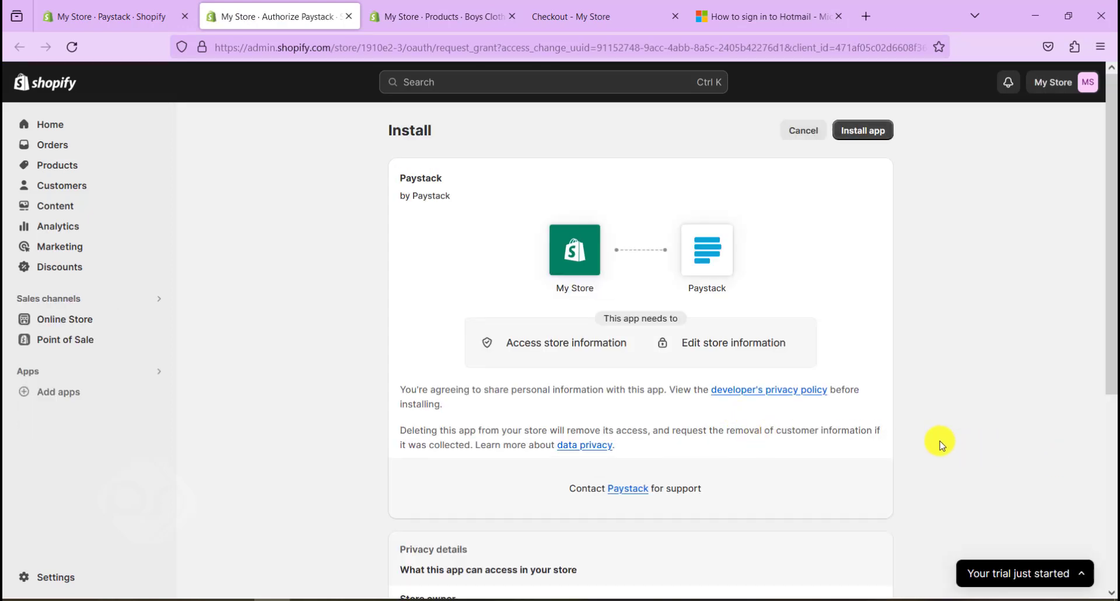
scroll(940, 445, down, 1)
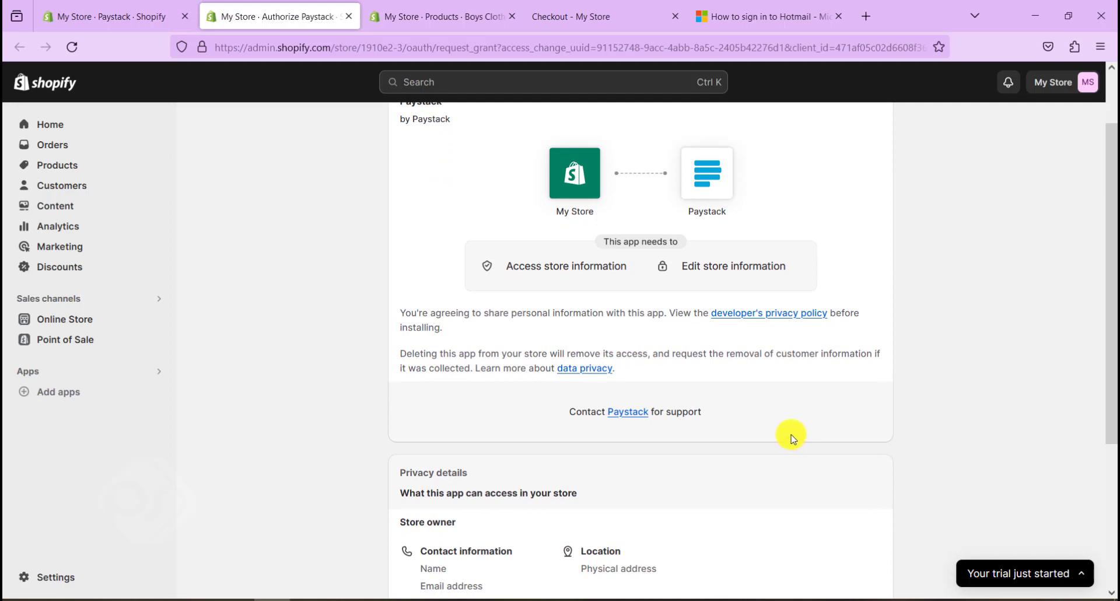
scroll(793, 439, down, 3)
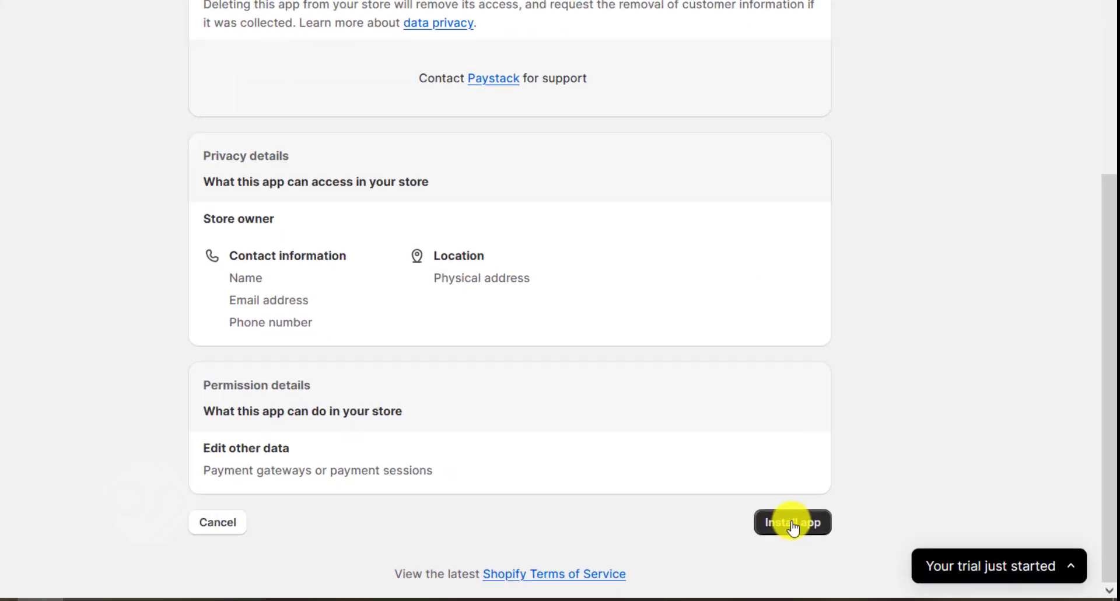
click(863, 540)
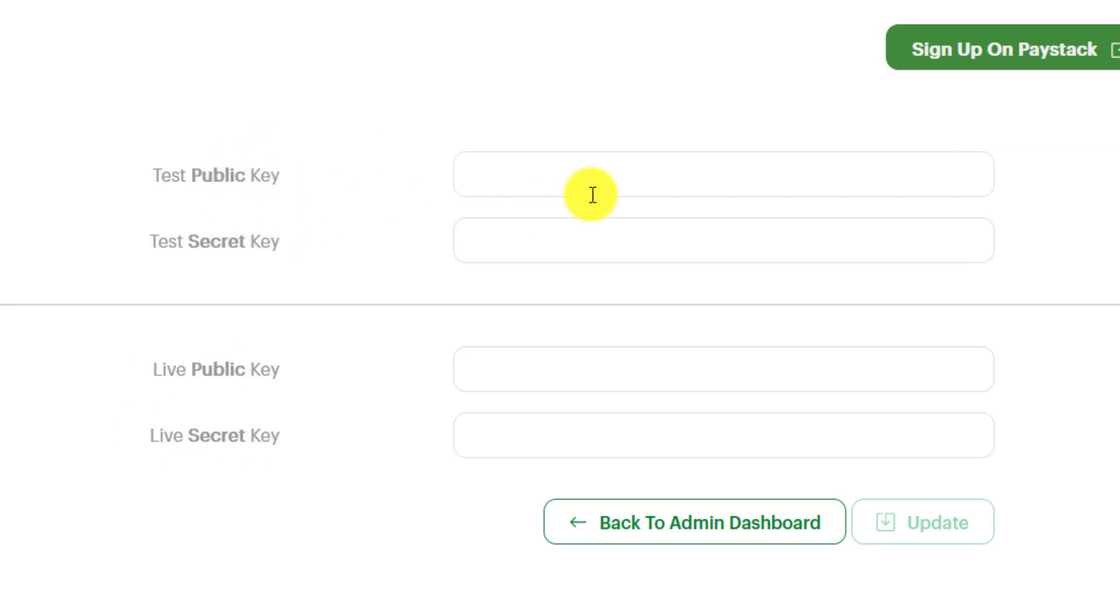
Point out the empty Test Public Key and Test Secret Key fields in the gateway settings.
click(512, 178)
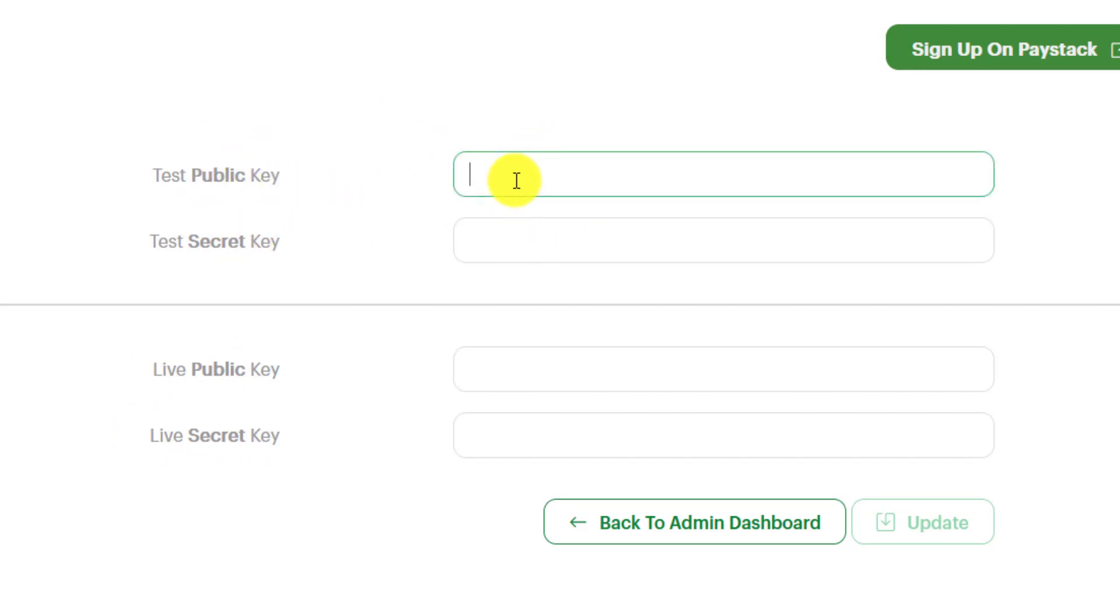
click(513, 243)
click(493, 175)
click(502, 232)
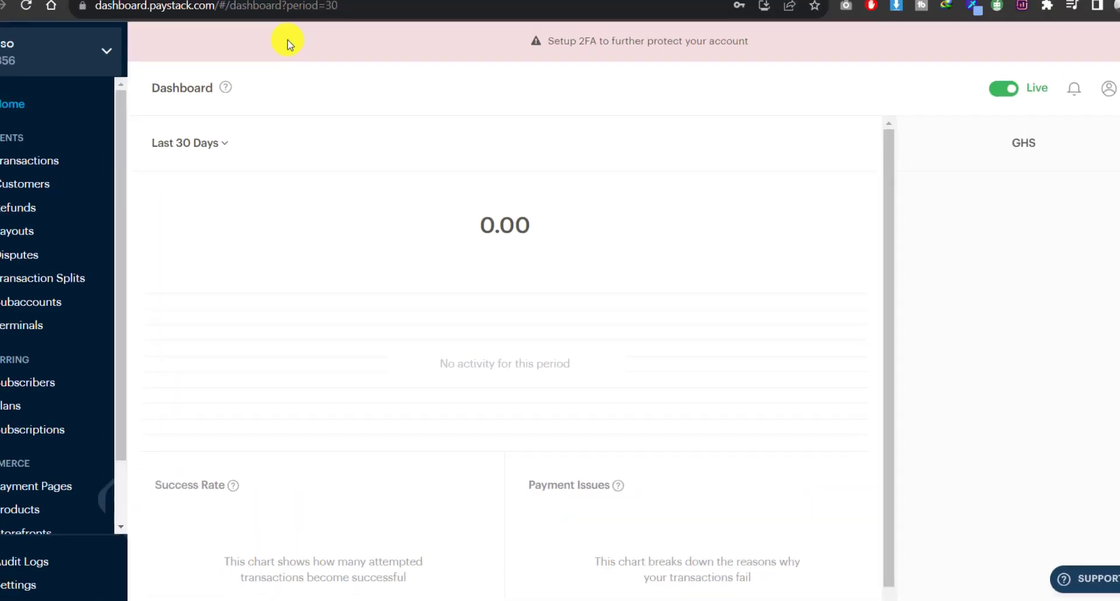
Open the API Keys & Webhooks section of the Paystack dashboard settings.
scroll(77, 355, down, 2)
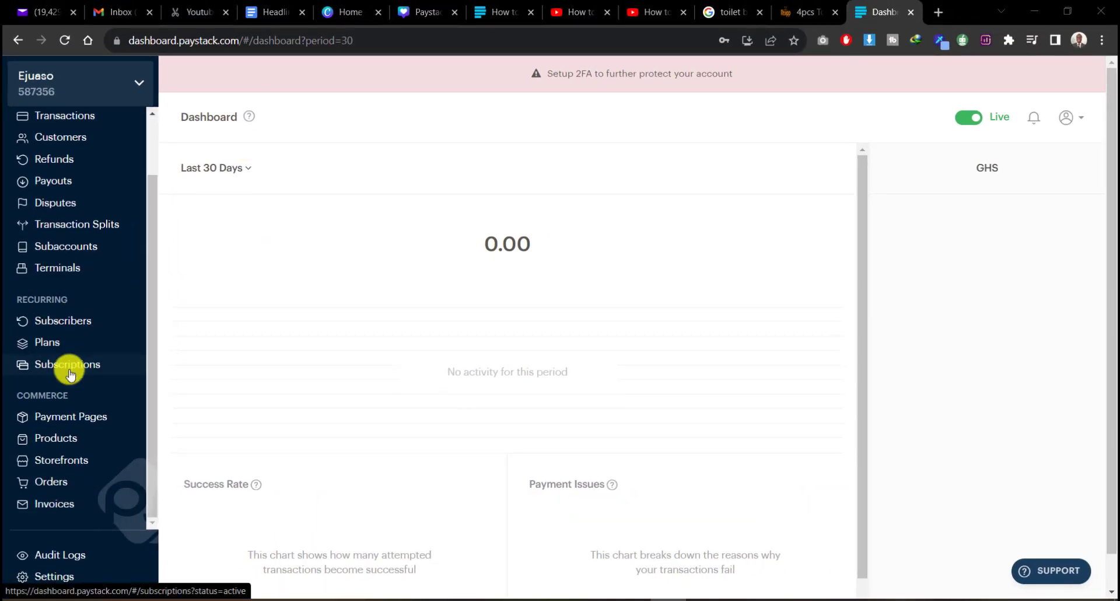
click(55, 577)
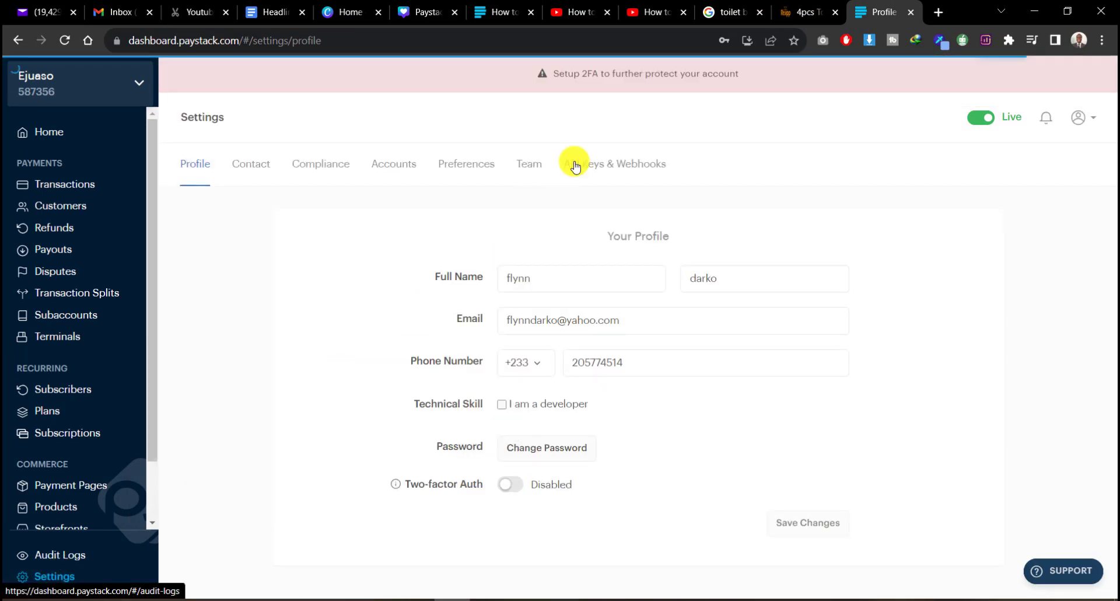
click(615, 169)
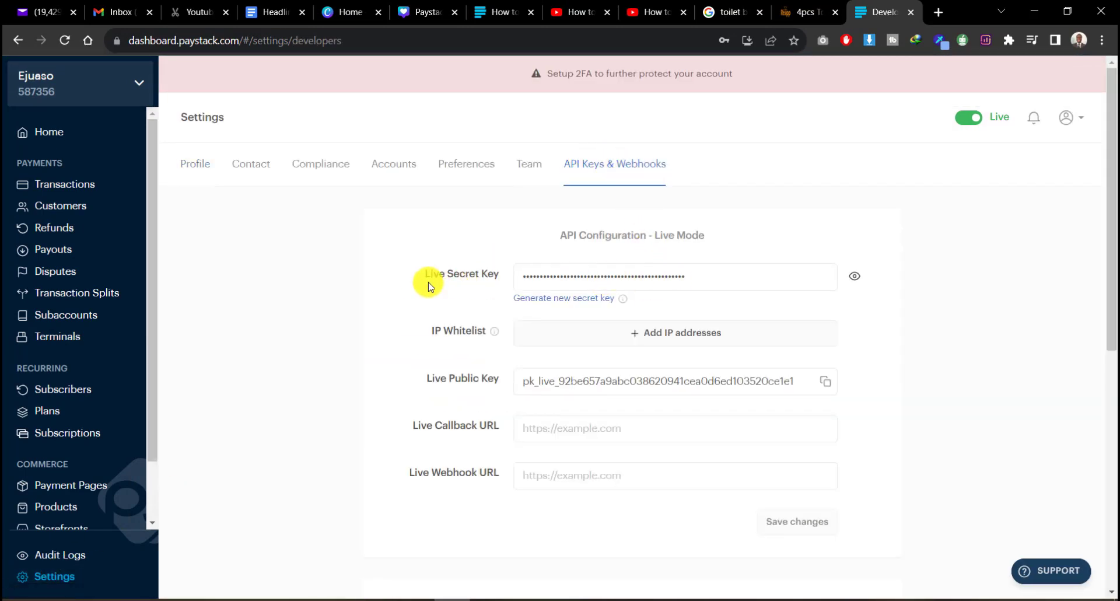
Scroll to the Test Mode configuration and select the test secret key for copying.
scroll(492, 278, down, 6)
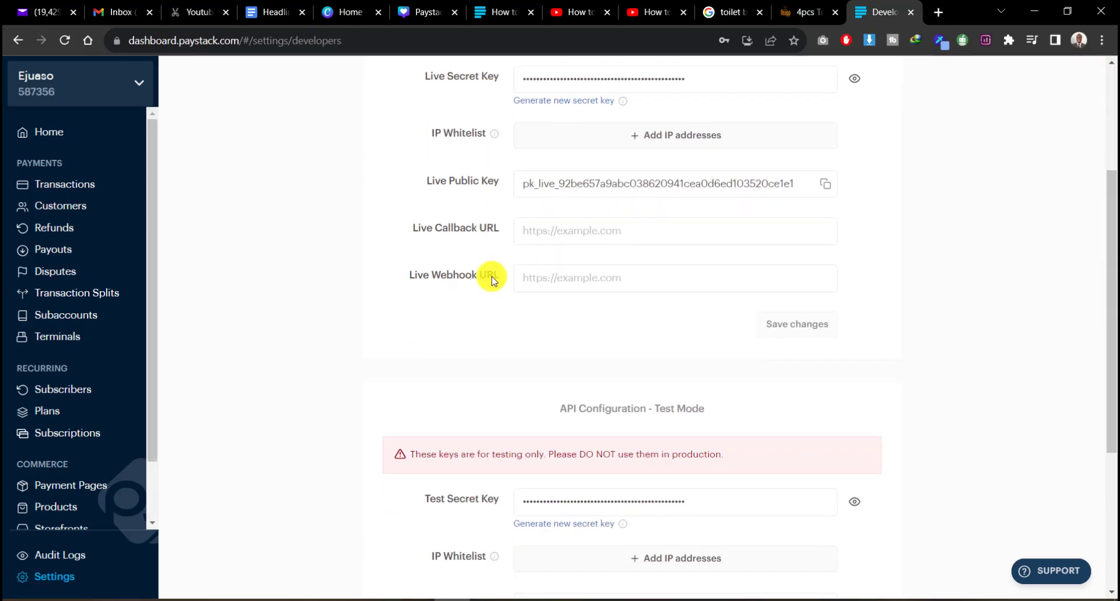
scroll(492, 277, down, 2)
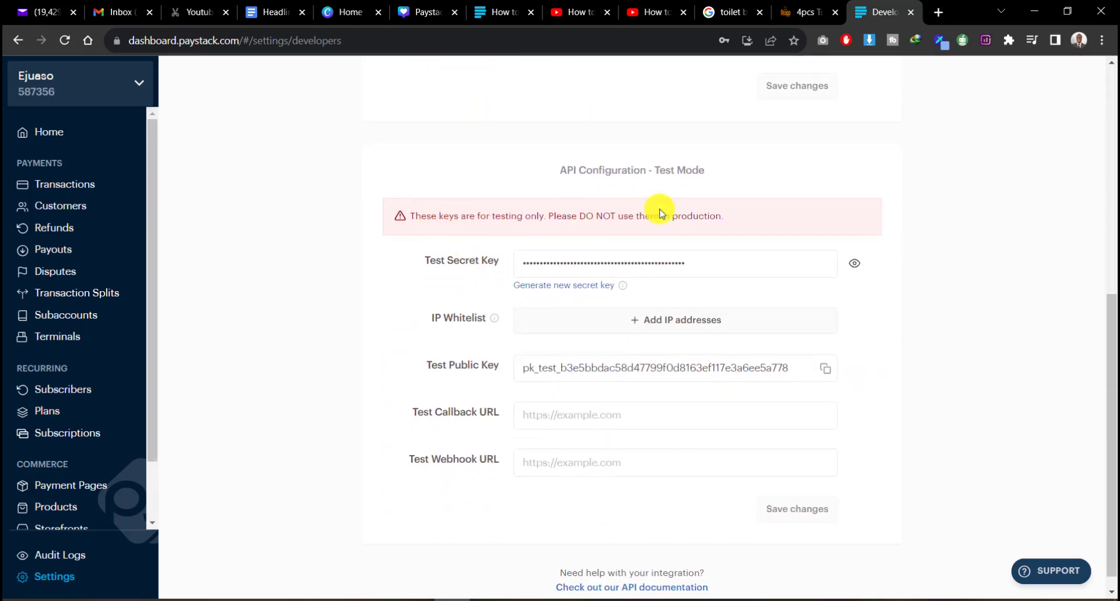
drag(546, 168, 686, 183)
click(685, 183)
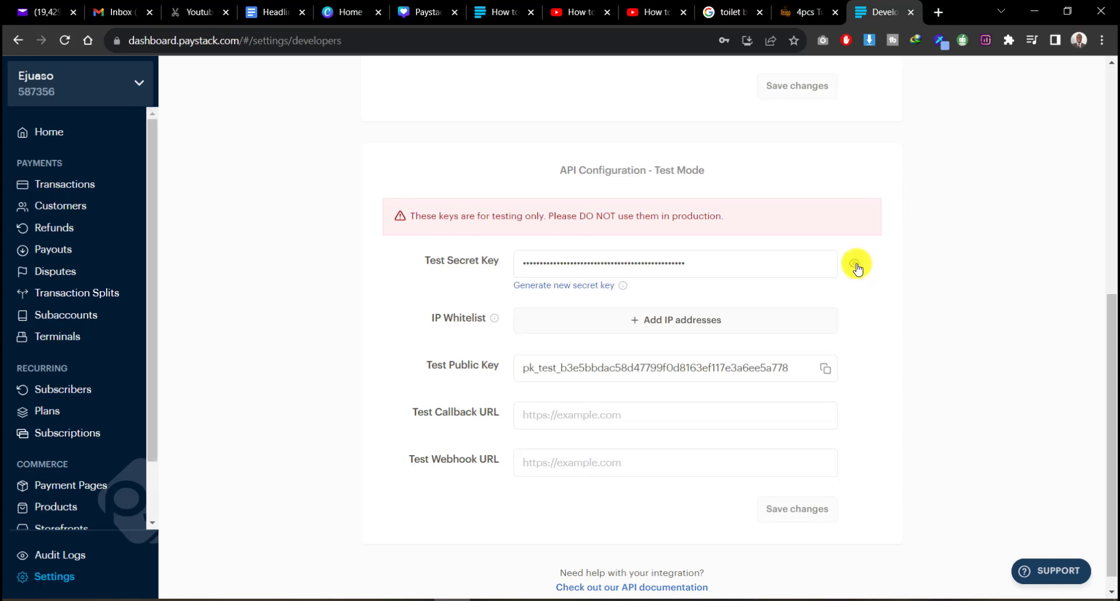
drag(707, 260, 518, 268)
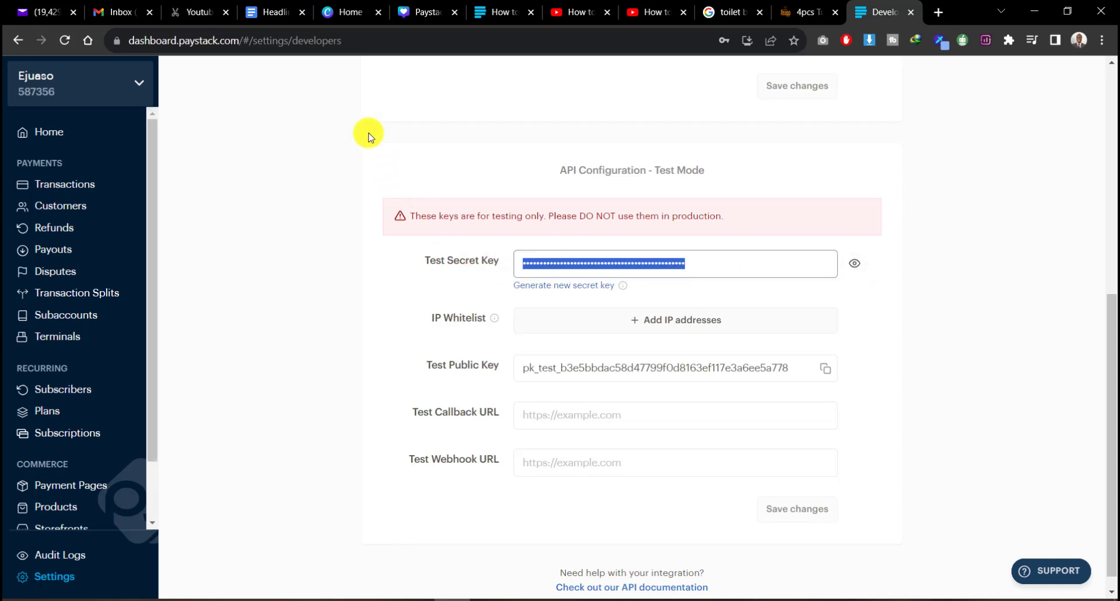
Paste the copied key into the Test Secret Key field, then return to the Paystack dashboard.
key(alt+Tab)
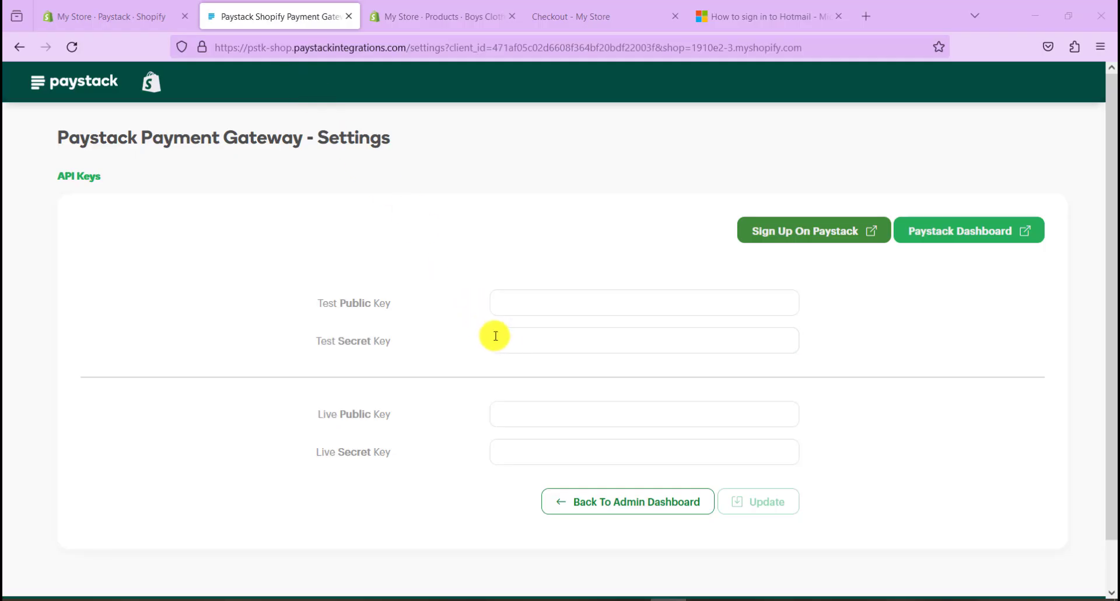
click(530, 344)
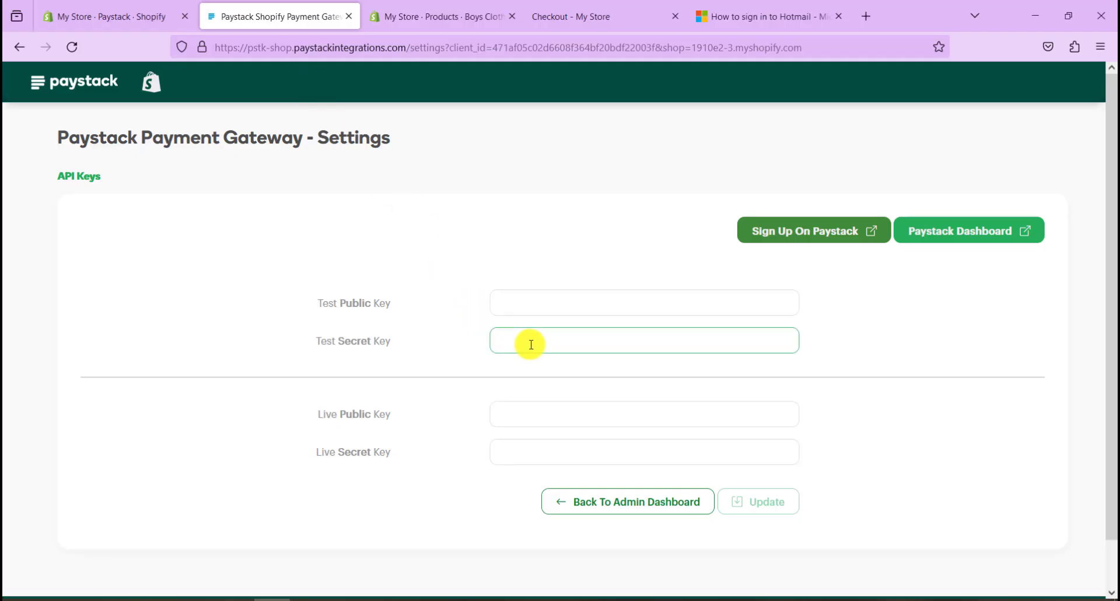
key(ctrl+v)
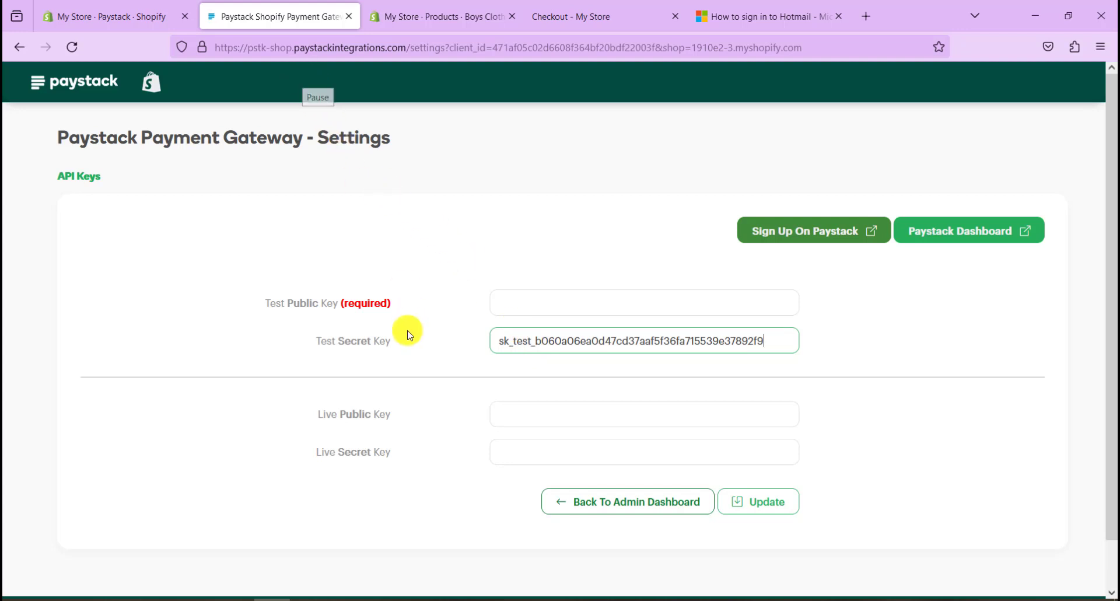
key(alt+Tab)
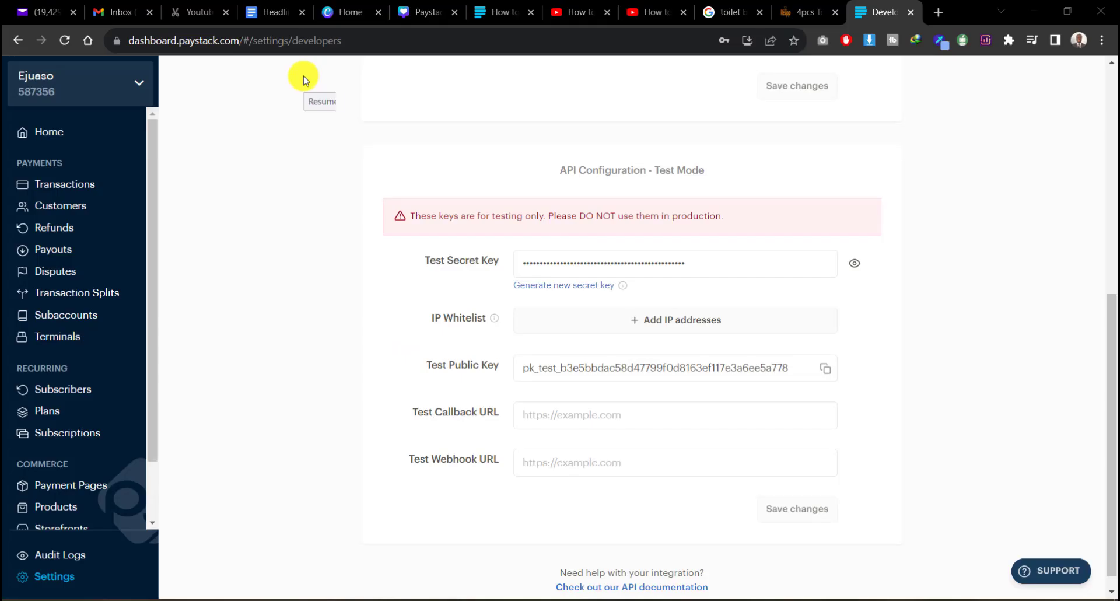
Copy the test public key into the Test Public Key field and save with Update.
click(825, 369)
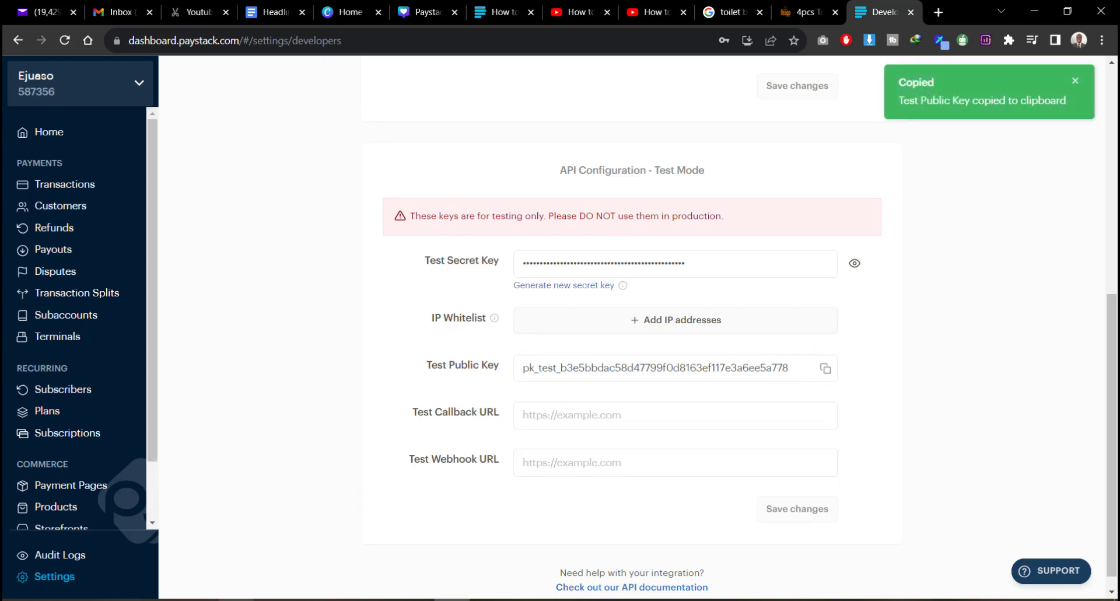
click(272, 598)
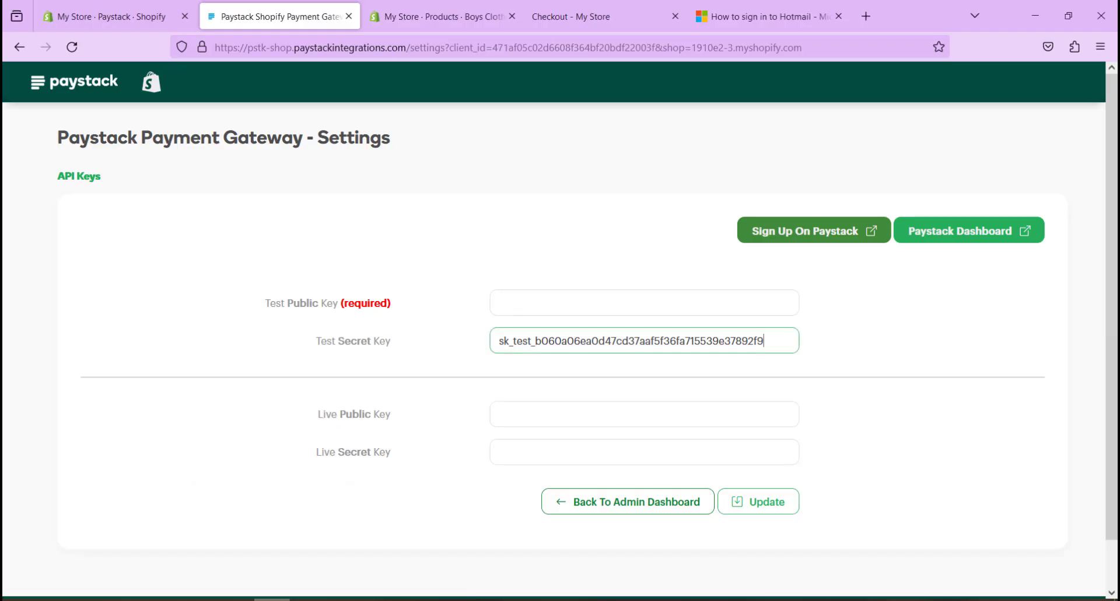
click(525, 305)
key(ctrl+v)
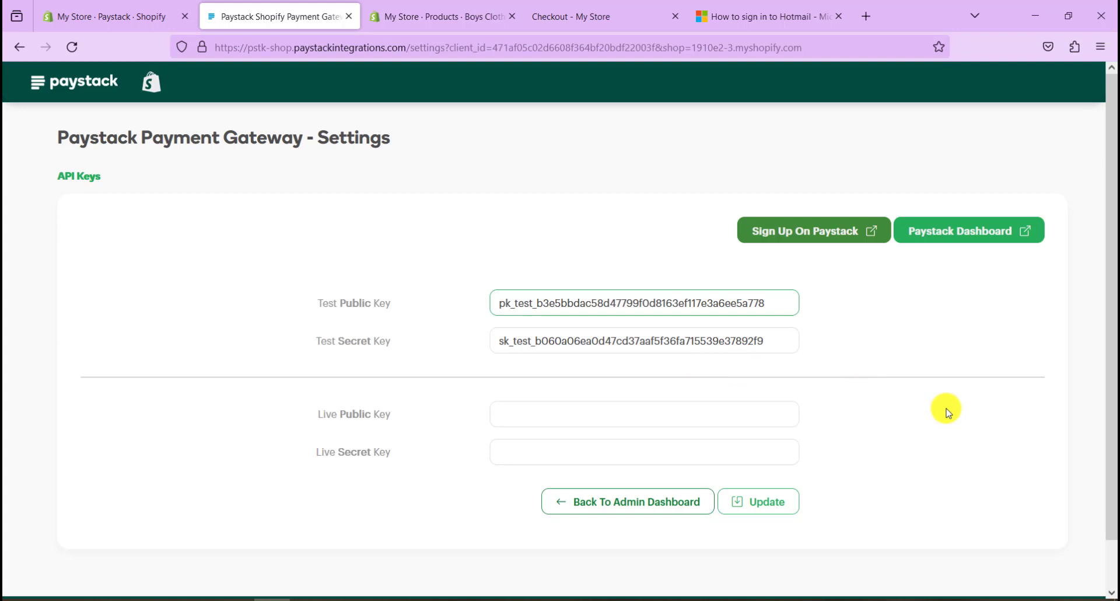
scroll(946, 412, down, 2)
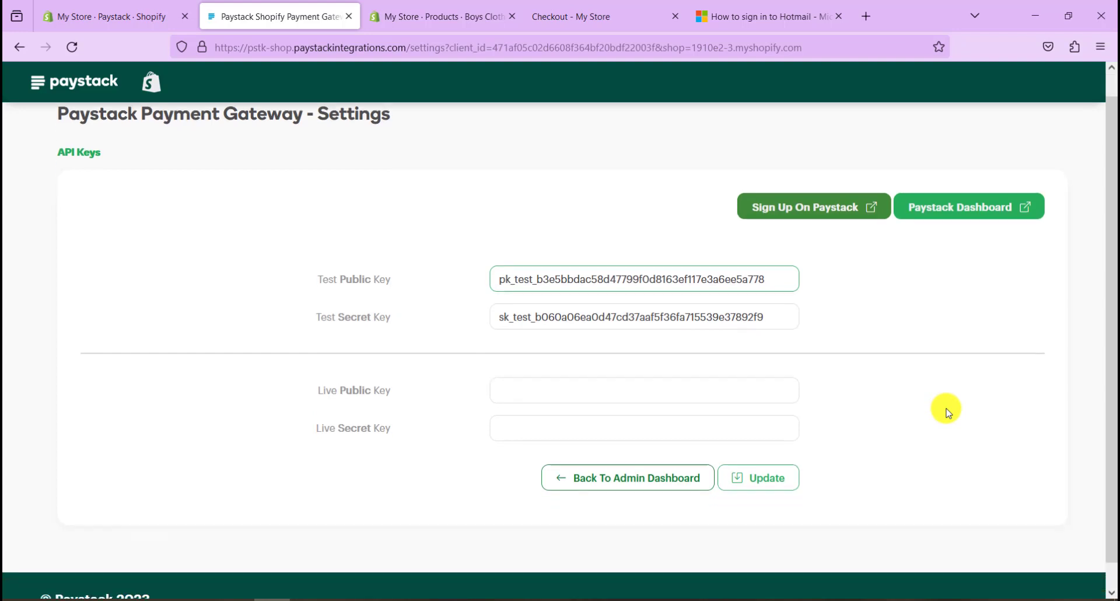
click(777, 462)
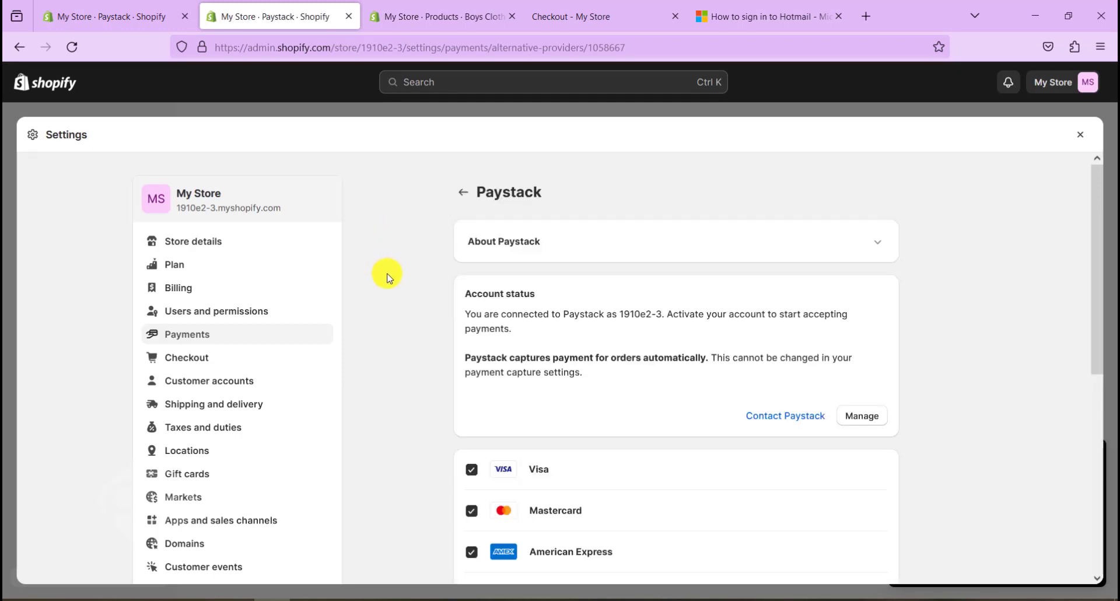
Turn on Enable test mode on the Paystack provider page.
scroll(389, 278, down, 2)
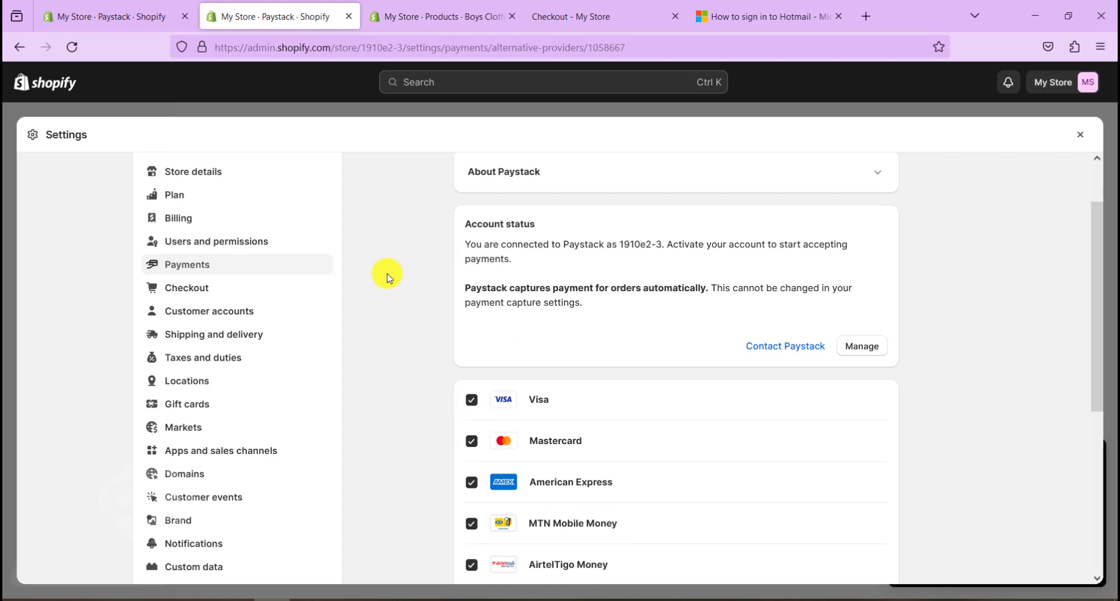
scroll(389, 278, up, 2)
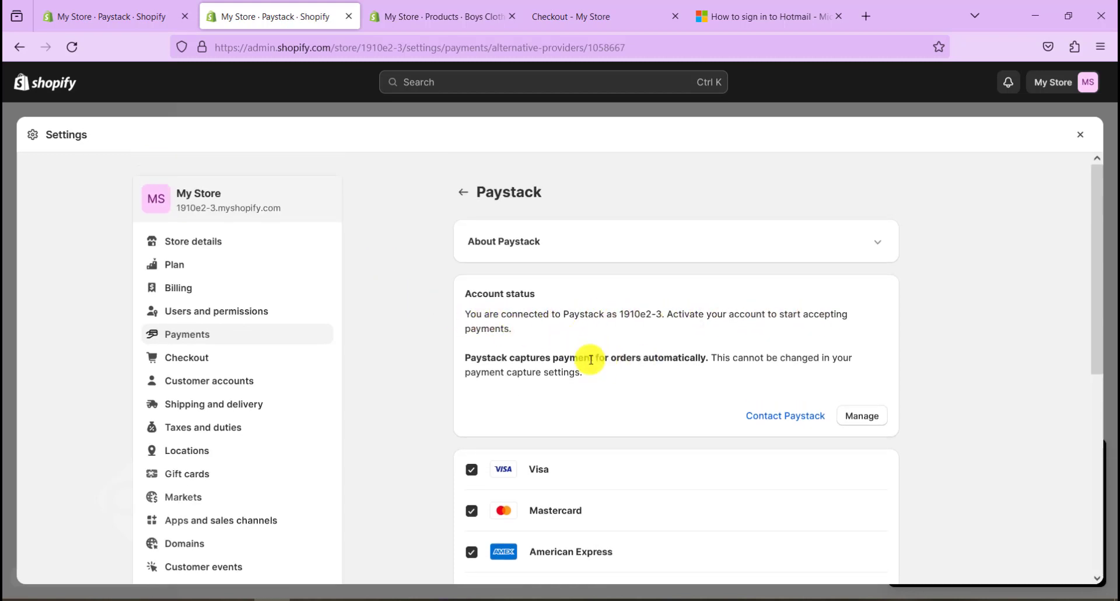
scroll(590, 360, down, 8)
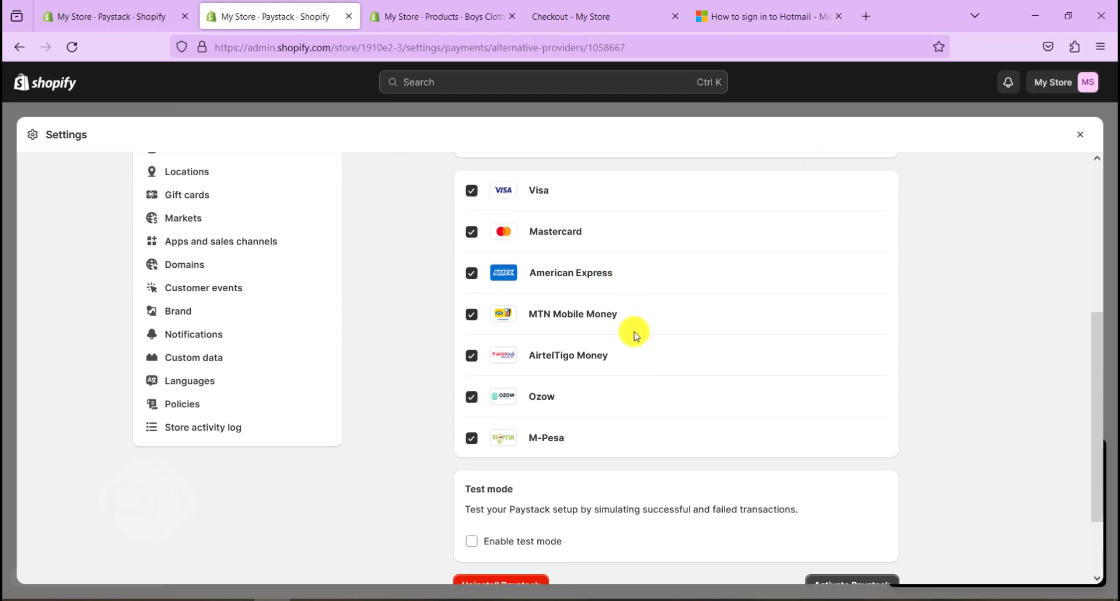
scroll(635, 333, up, 2)
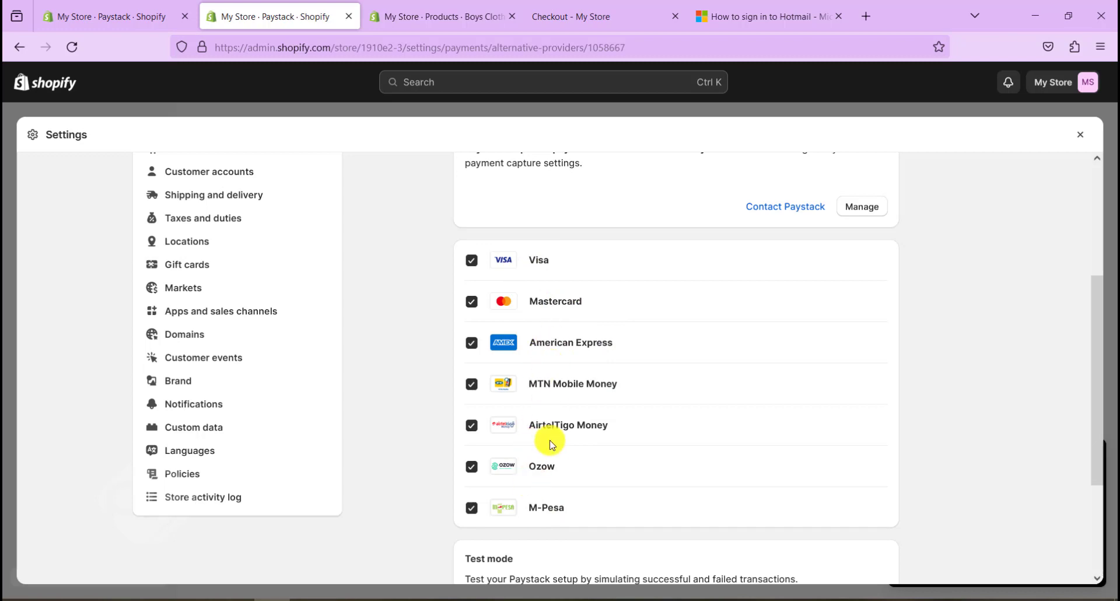
scroll(552, 444, down, 5)
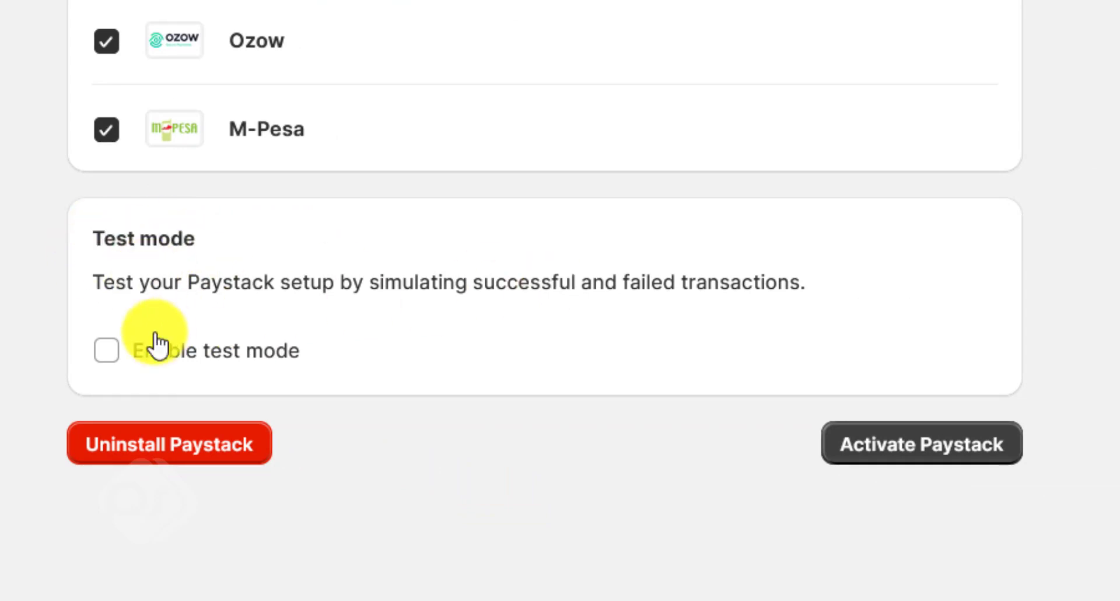
click(106, 350)
Activate Paystack as the store's payment provider.
scroll(392, 323, down, 2)
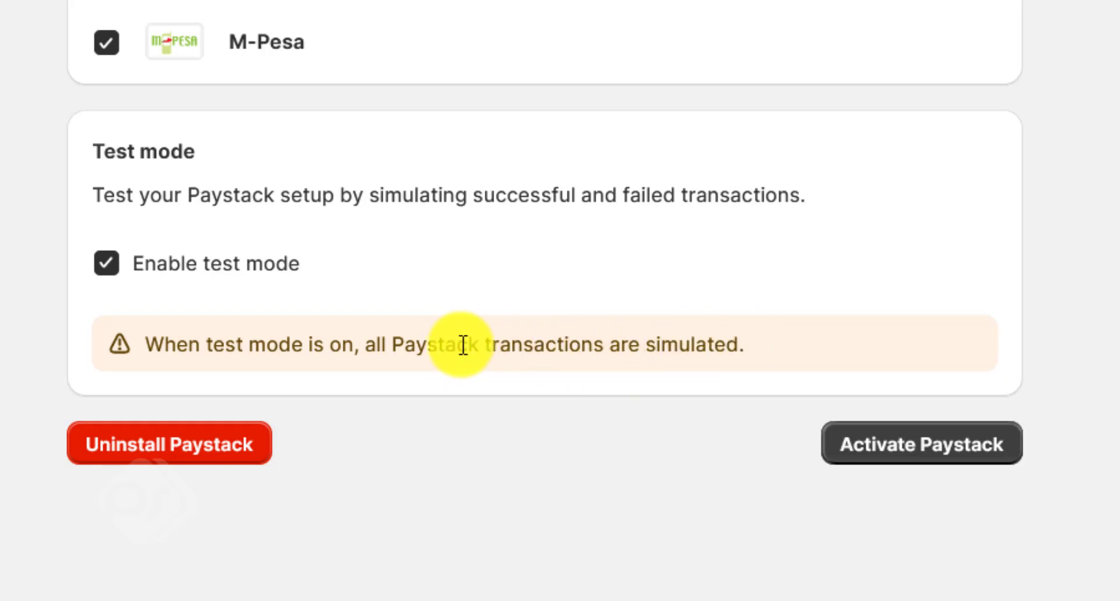
click(926, 465)
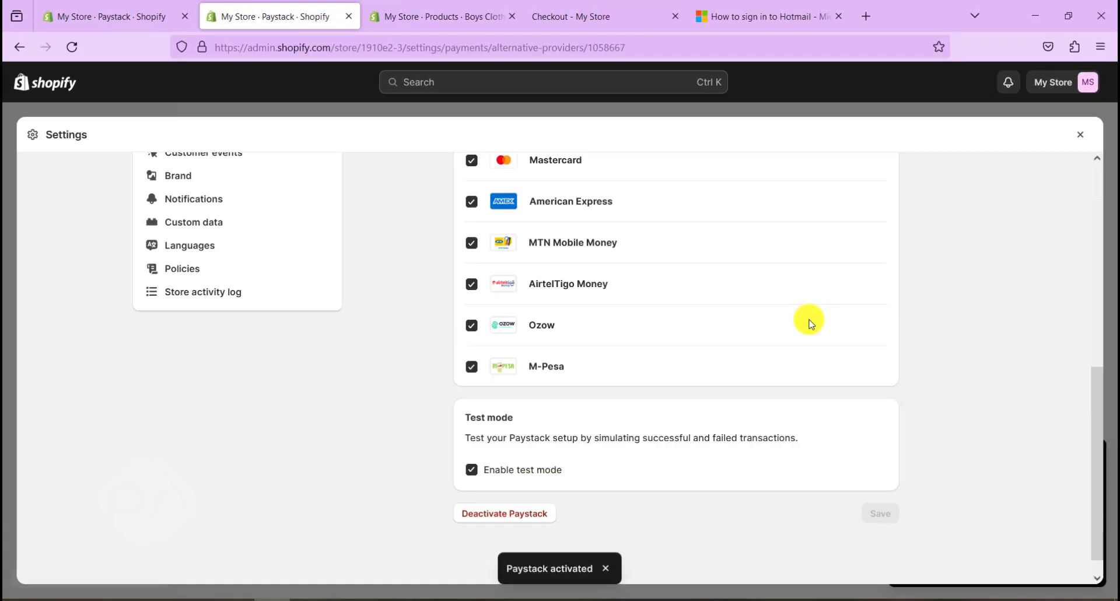
scroll(671, 415, up, 7)
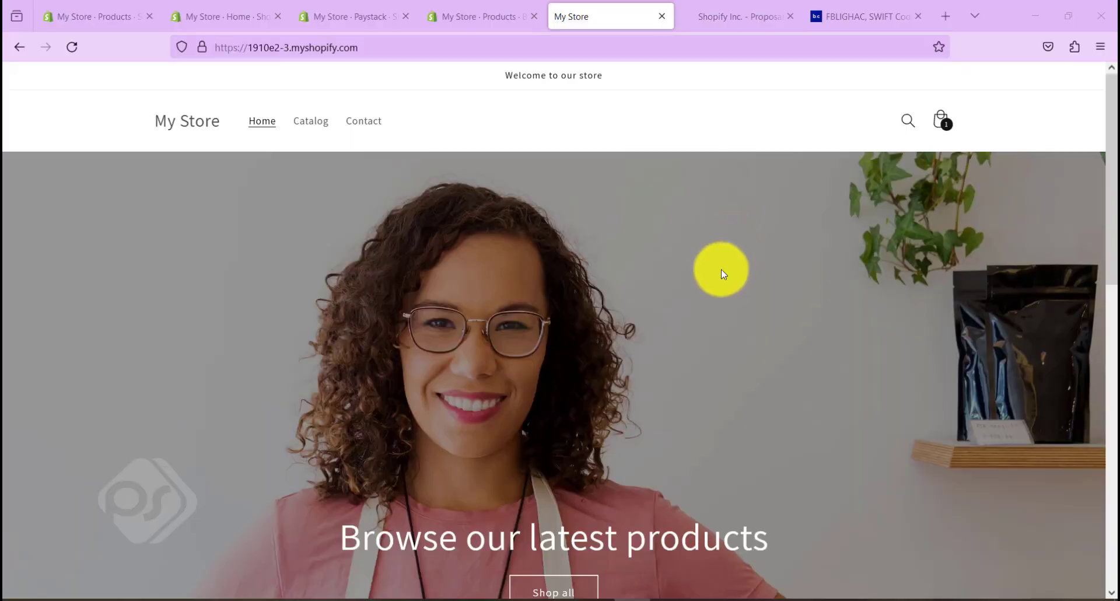
Open Boys Clothes 1 from Featured products and choose Buy it now.
scroll(714, 276, down, 1)
scroll(714, 275, up, 1)
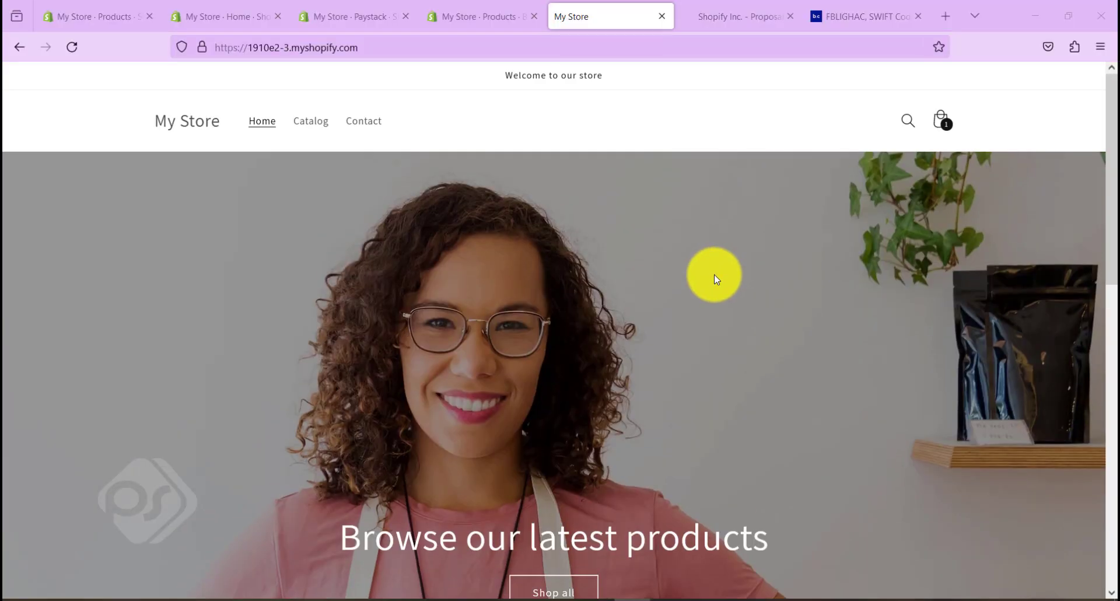
scroll(714, 275, down, 1)
scroll(713, 280, up, 1)
scroll(712, 275, down, 10)
scroll(712, 276, up, 5)
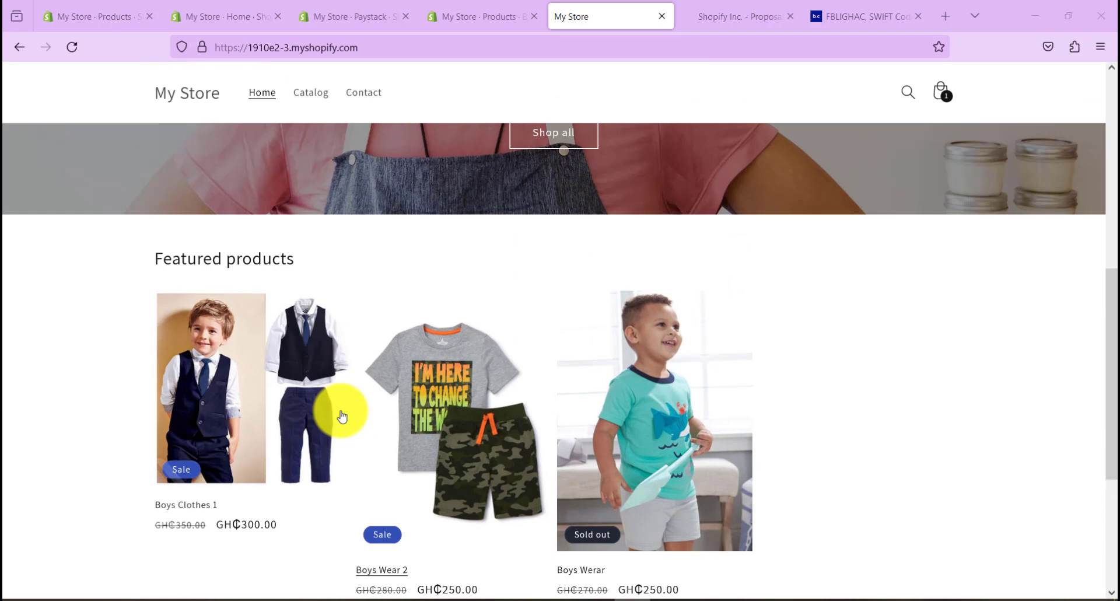
scroll(624, 438, down, 2)
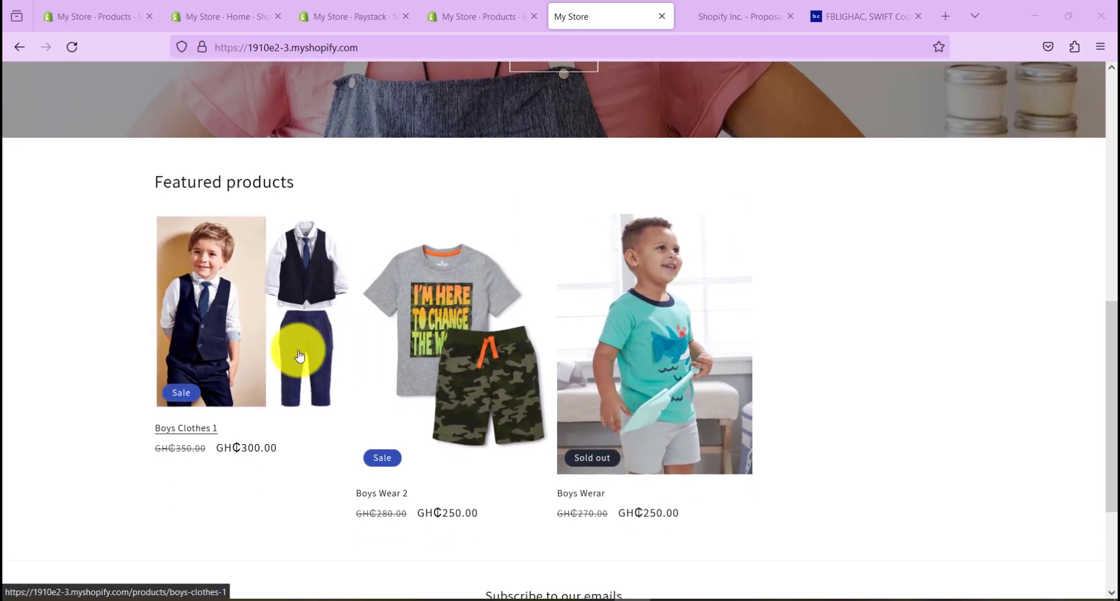
click(251, 337)
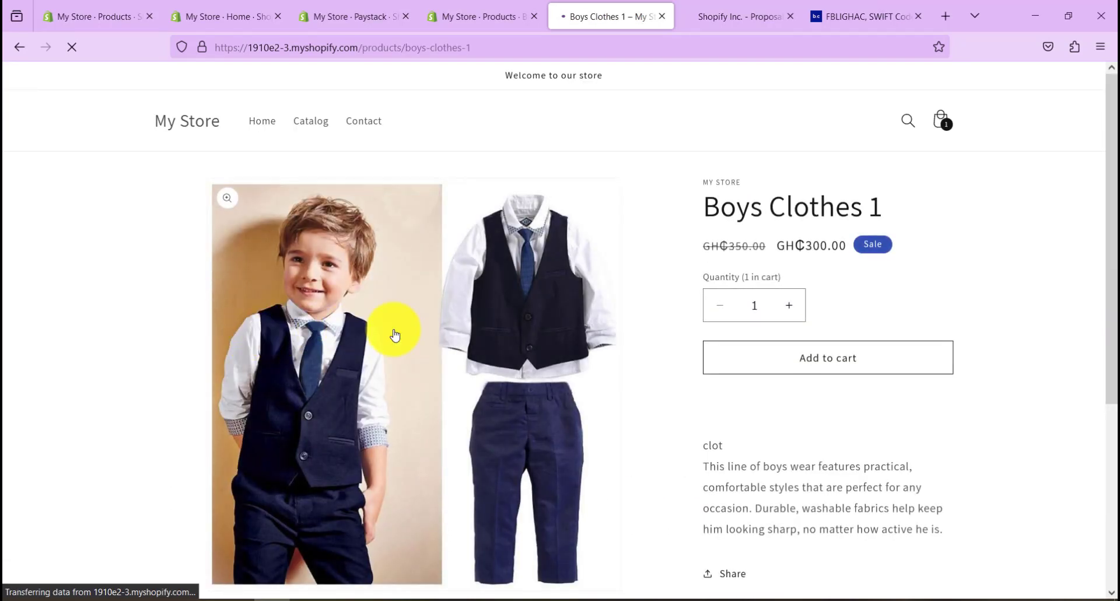
scroll(495, 337, down, 5)
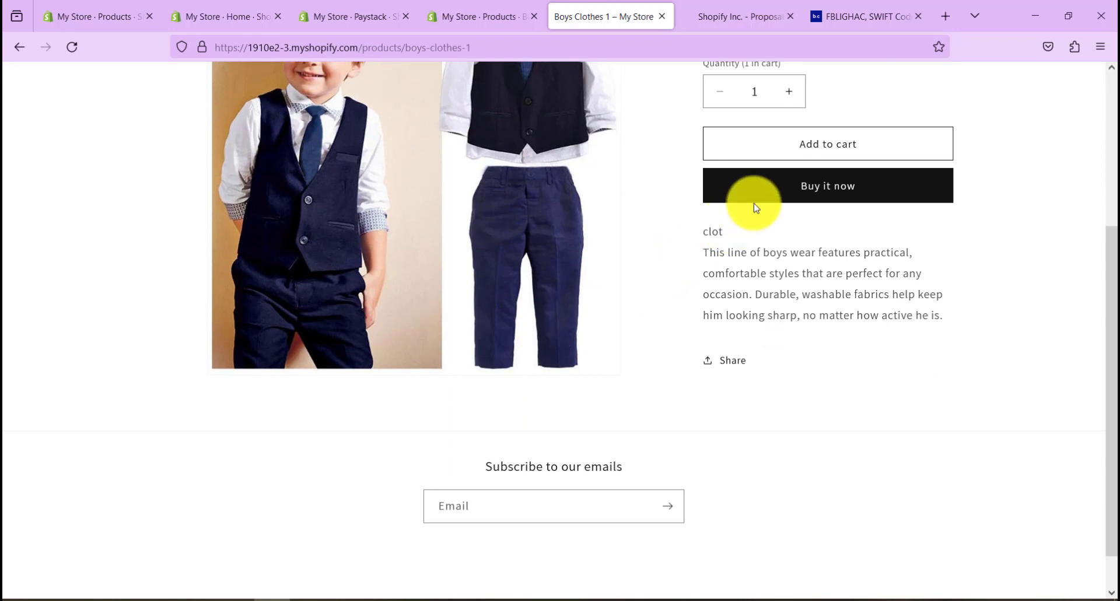
click(809, 193)
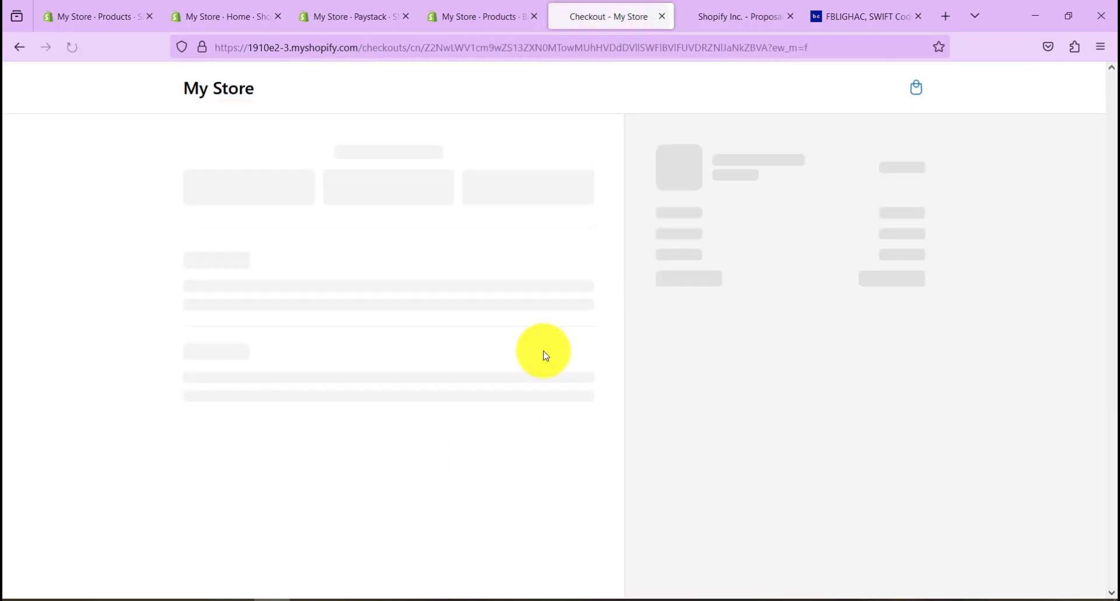
Submit the GH₵300 checkout for payment through Paystack with Pay now.
scroll(545, 351, down, 3)
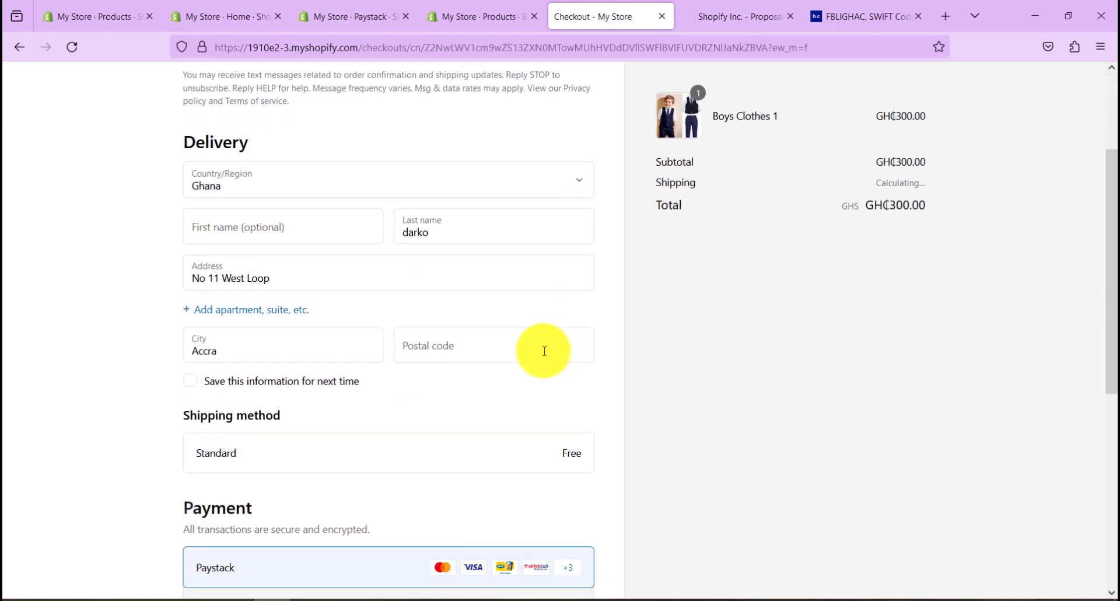
scroll(316, 299, down, 3)
scroll(316, 299, down, 5)
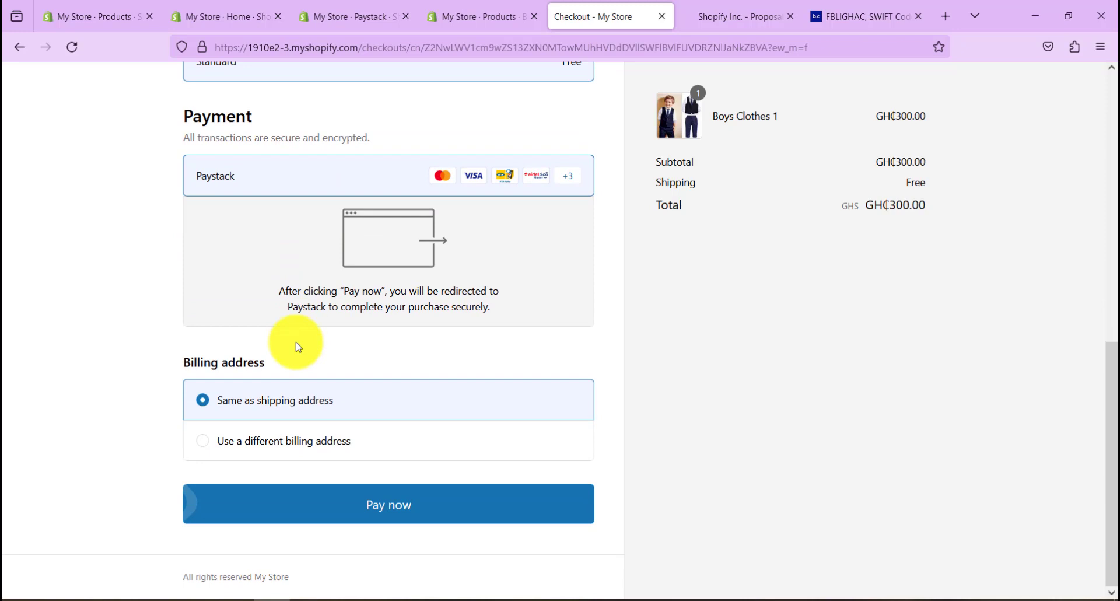
scroll(357, 375, up, 3)
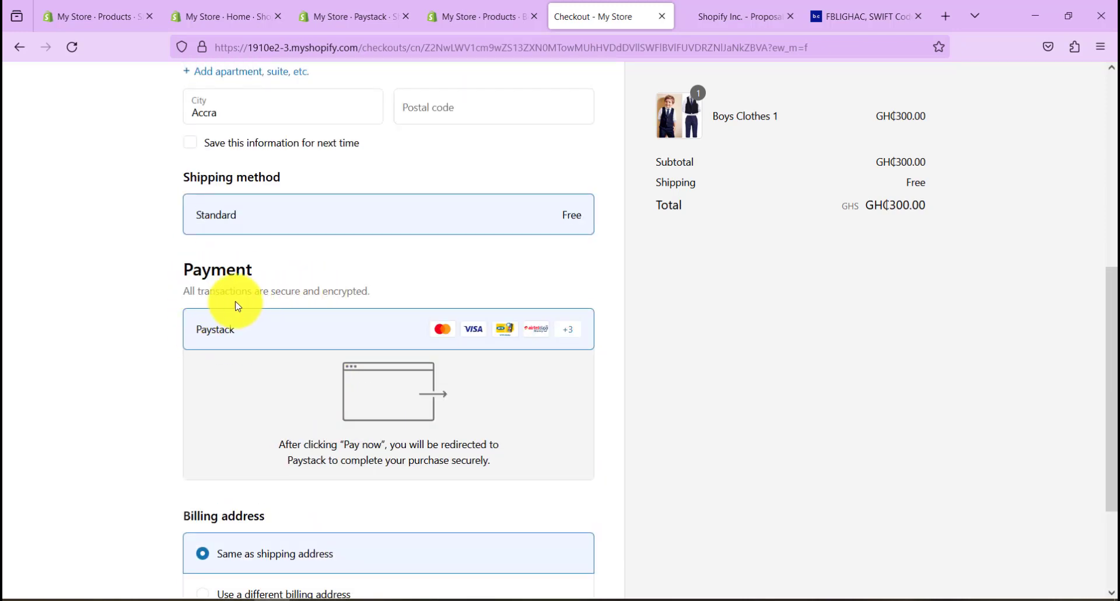
scroll(475, 324, down, 3)
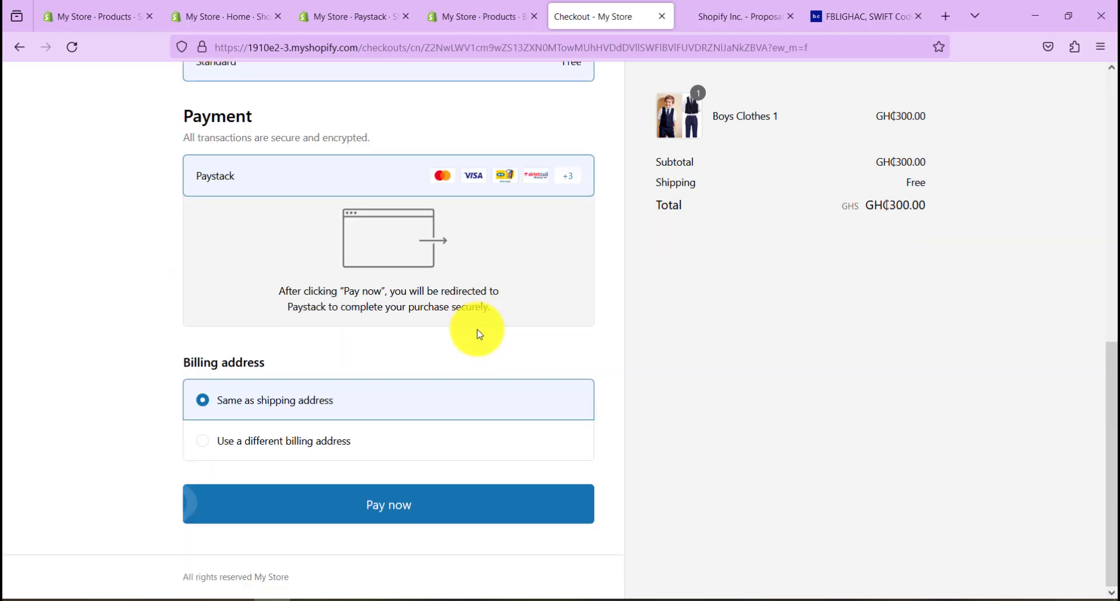
click(408, 507)
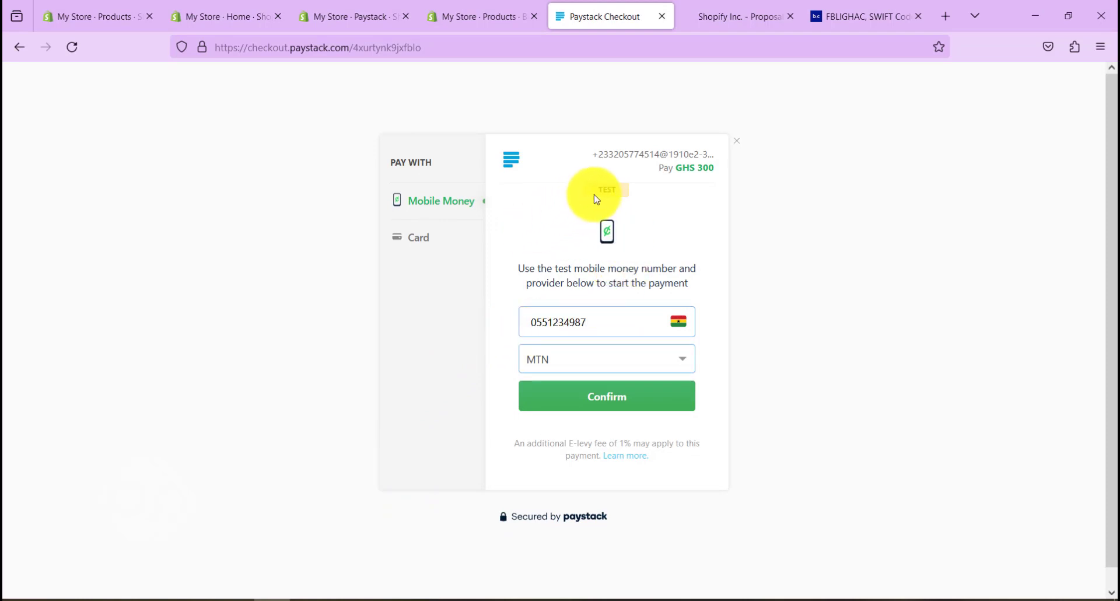
Confirm the GHS 300 MTN test mobile money payment and review the Thank you page.
drag(580, 190, 618, 191)
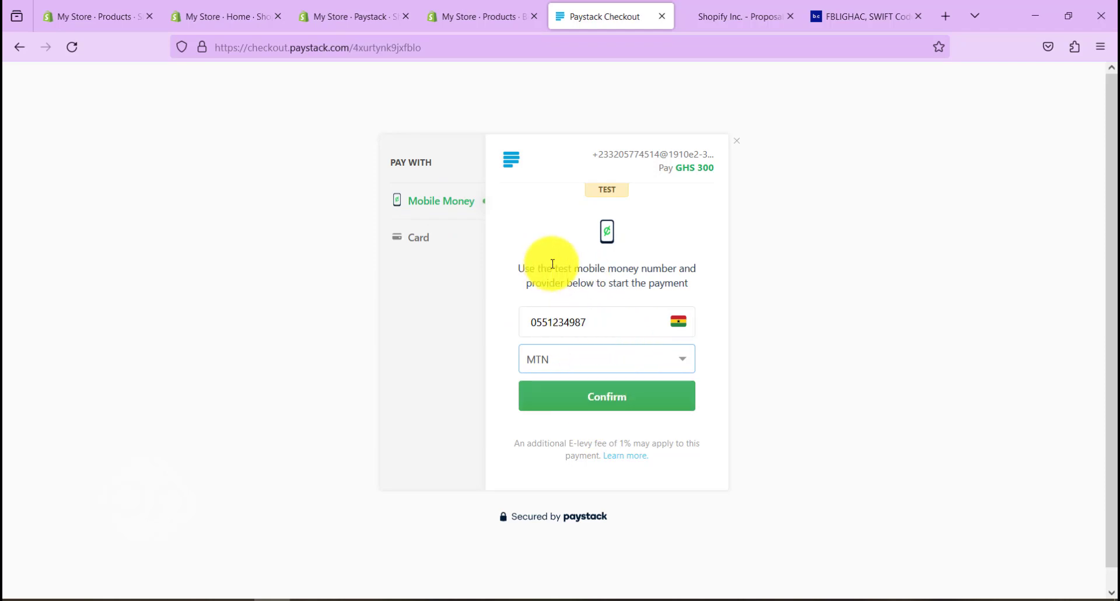
click(609, 405)
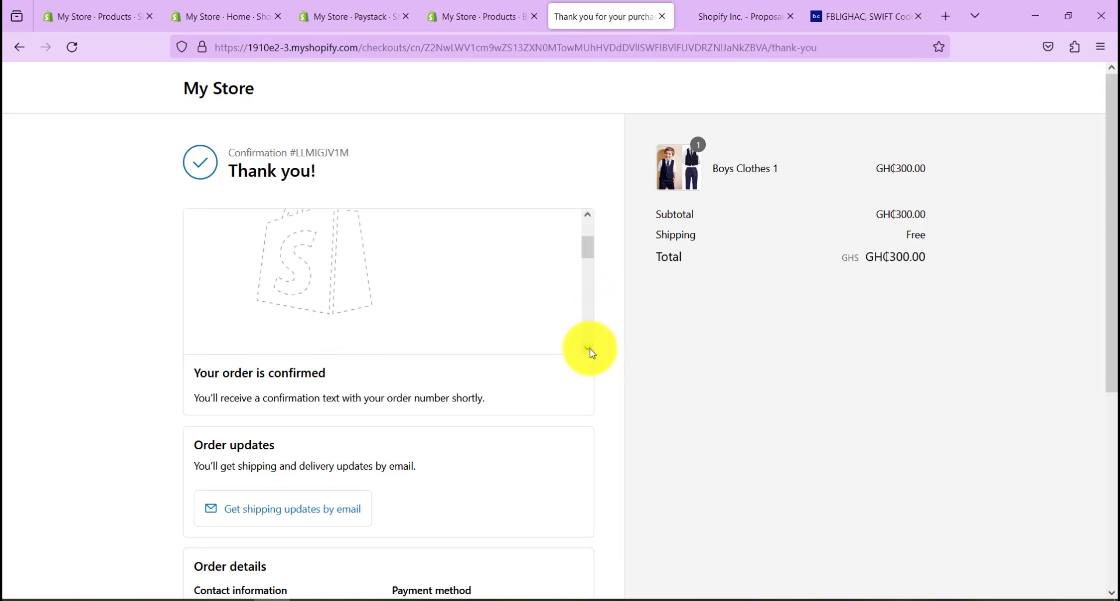
scroll(591, 353, down, 8)
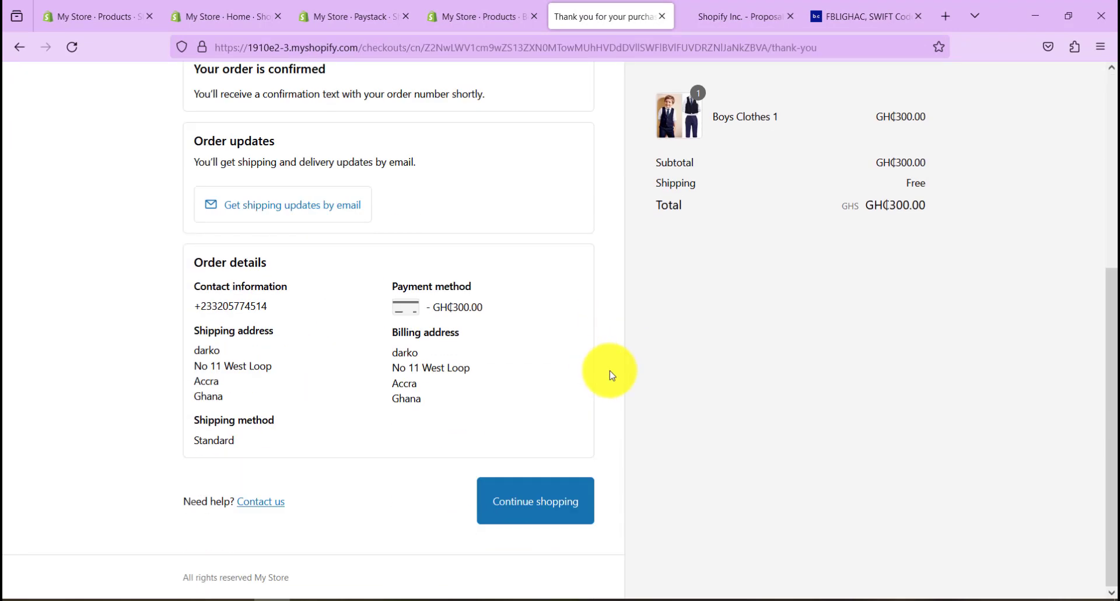
scroll(612, 375, up, 5)
scroll(612, 375, down, 5)
scroll(612, 375, up, 5)
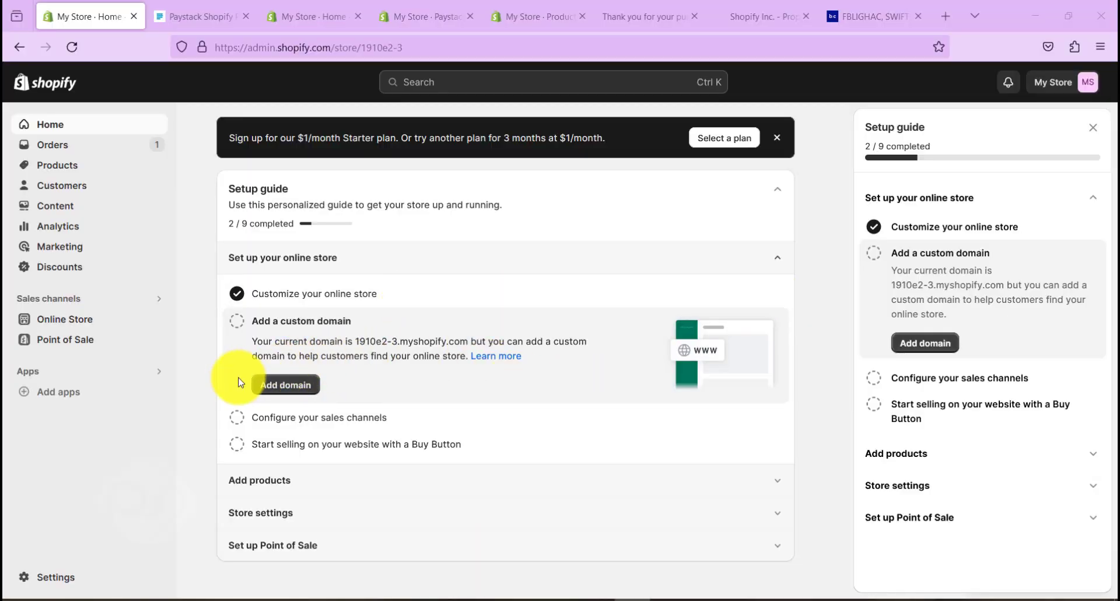
Go to Settings > Payments > Paystack and open Manage under Account status.
click(77, 579)
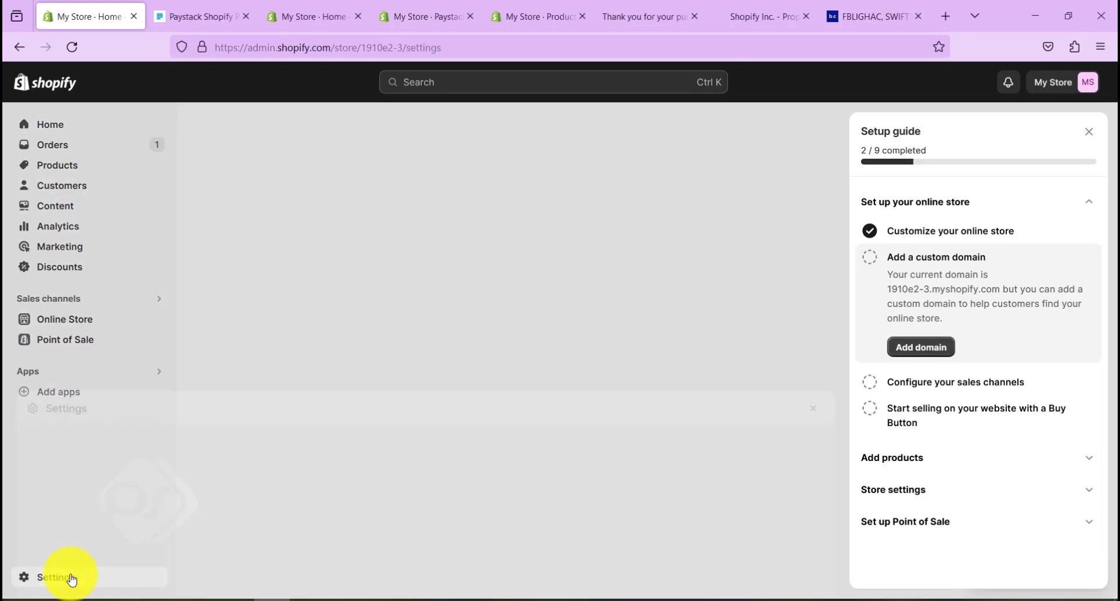
click(117, 342)
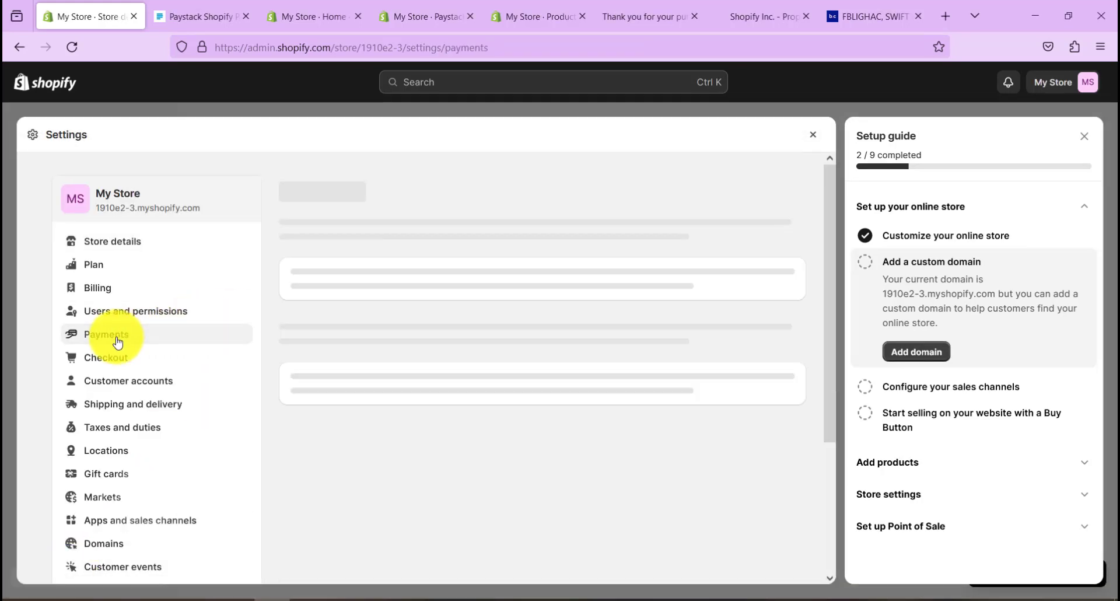
scroll(284, 371, down, 5)
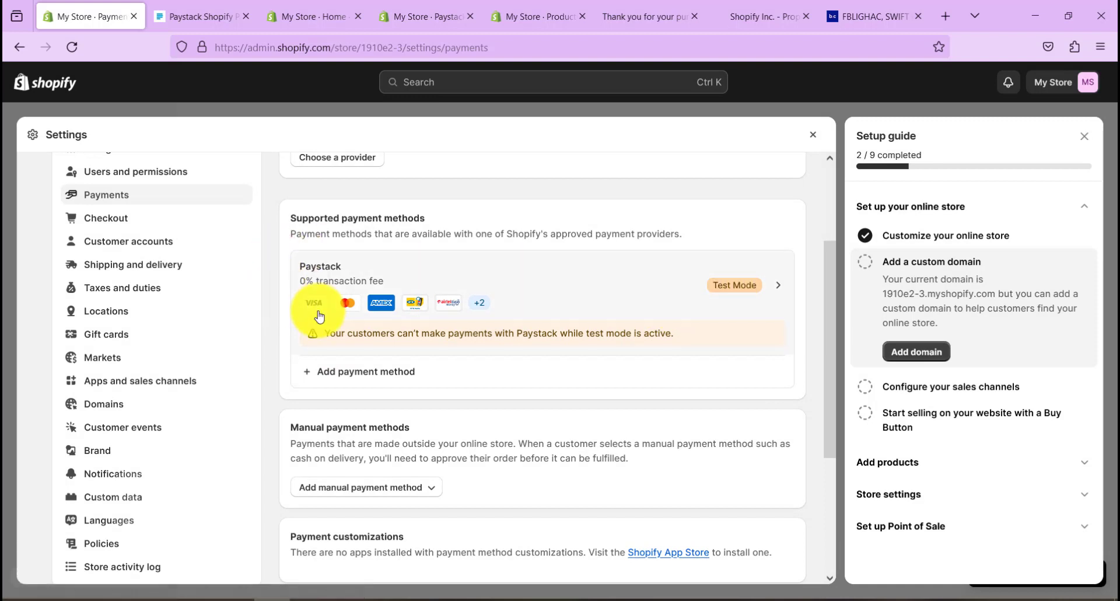
click(738, 293)
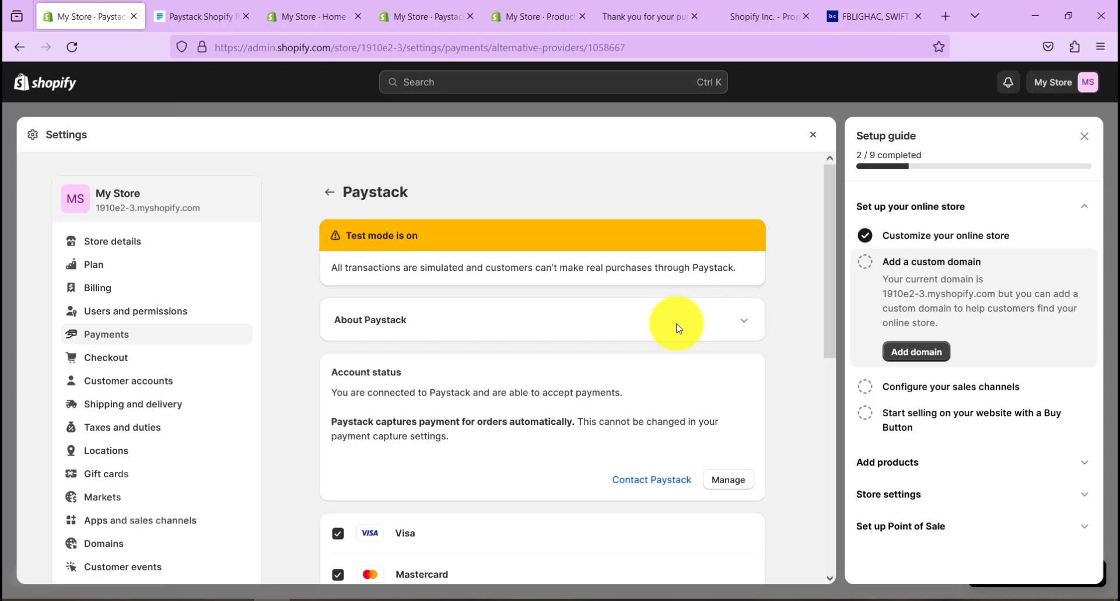
scroll(675, 325, down, 3)
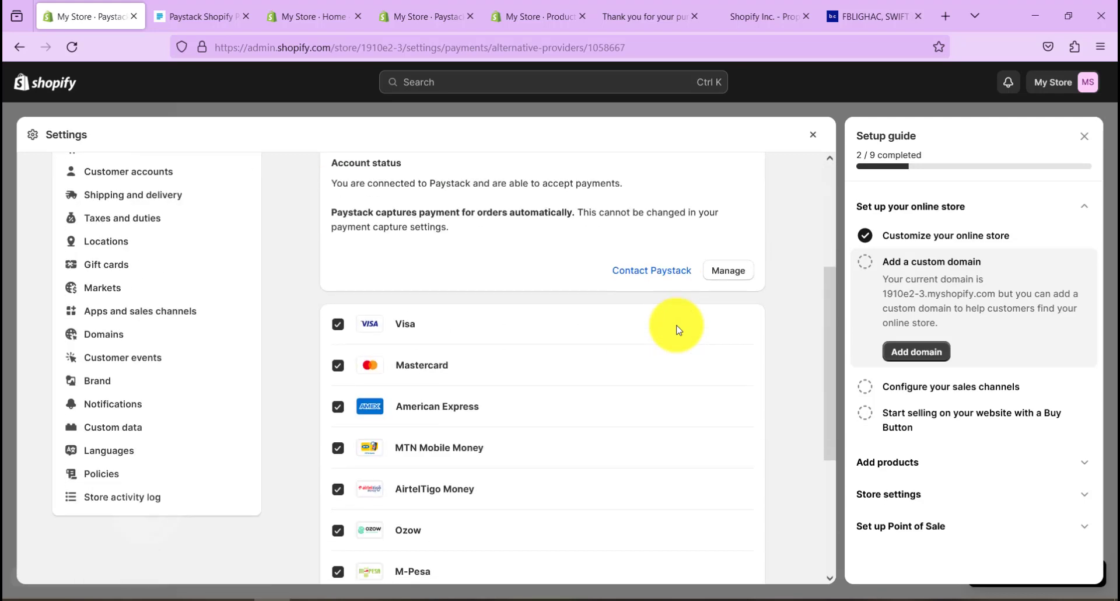
click(729, 271)
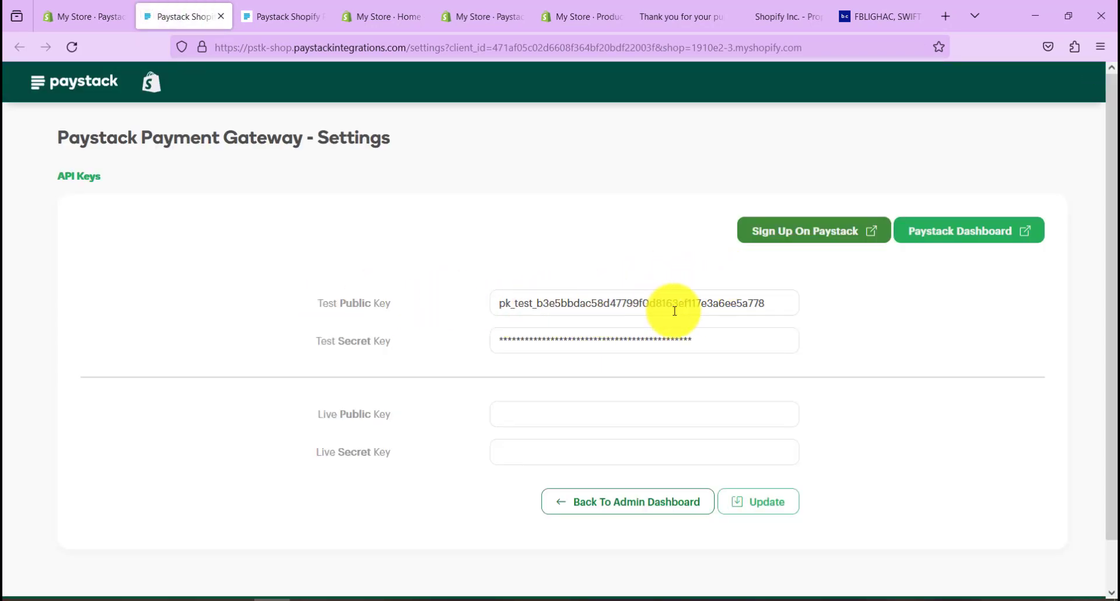
scroll(648, 311, down, 1)
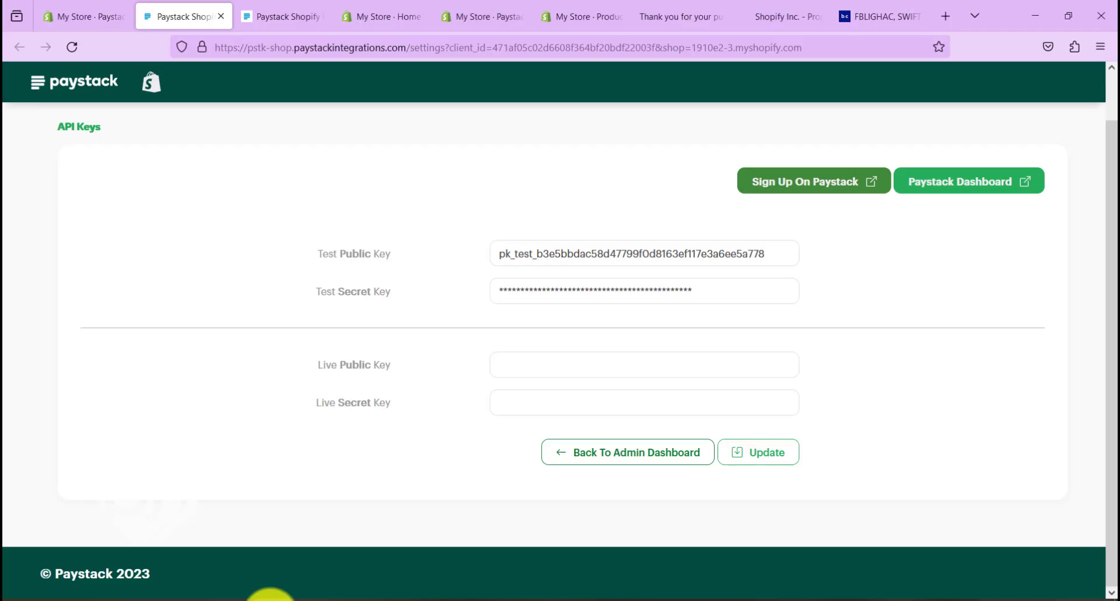
click(275, 596)
click(517, 363)
click(512, 404)
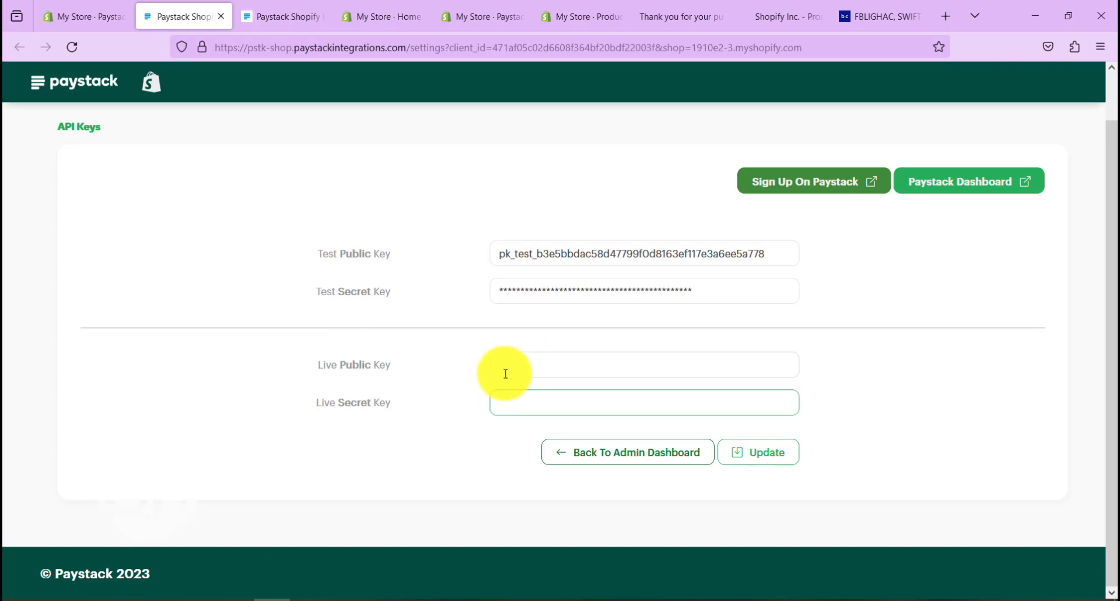
click(514, 360)
click(519, 397)
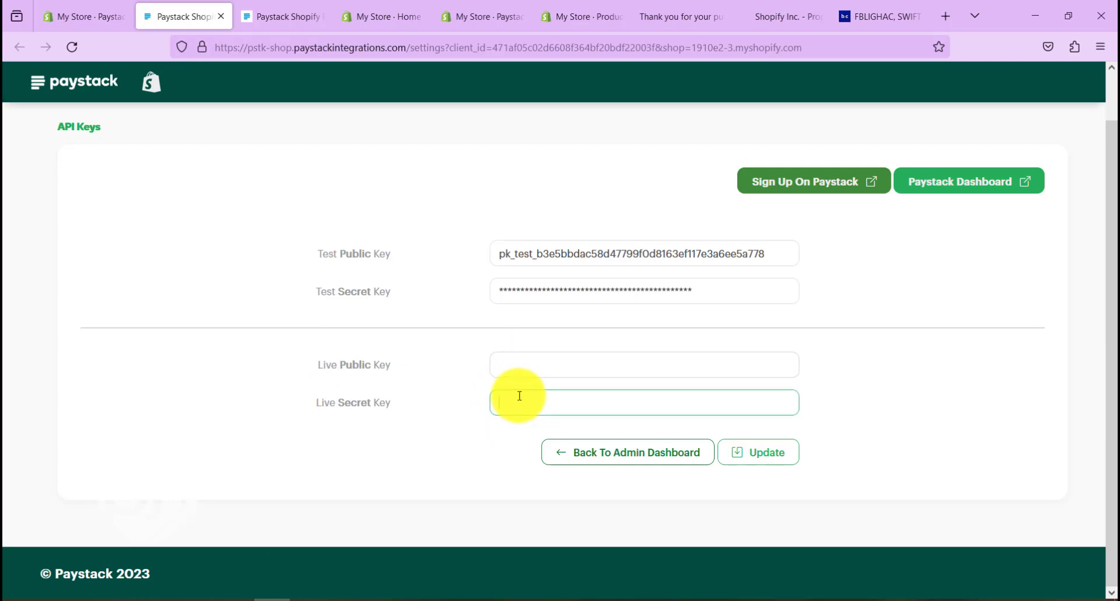
click(513, 363)
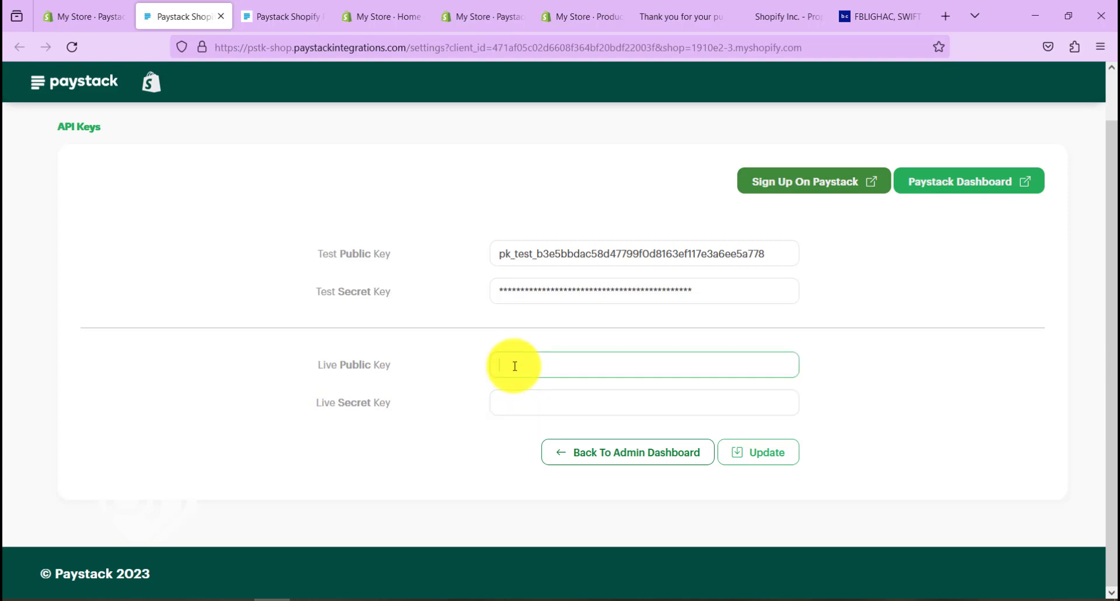
click(515, 402)
click(514, 366)
click(522, 400)
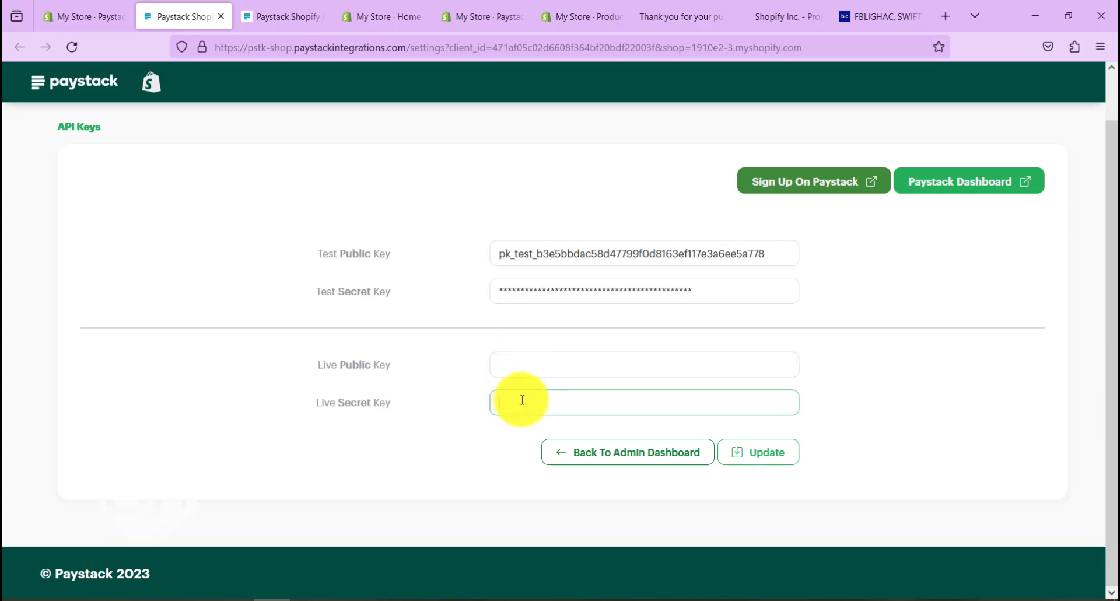